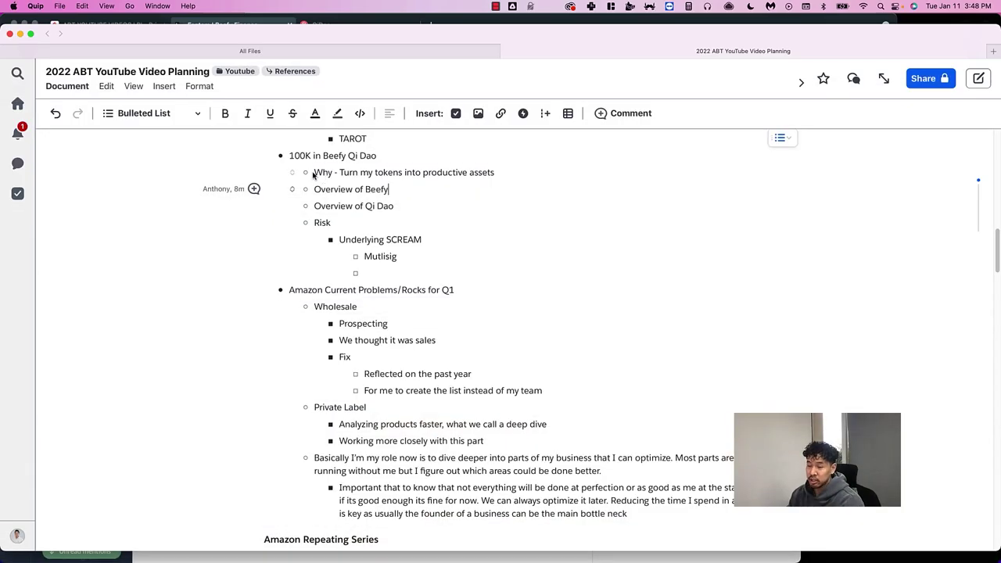
# Step: Step through the '100K in Beefy Qi Dao' outline bullets, then bring up the Beefy Finance Fantom vaults page
pyautogui.moveTo(314, 172); pyautogui.dragTo(466, 172)
pyautogui.click(399, 173)
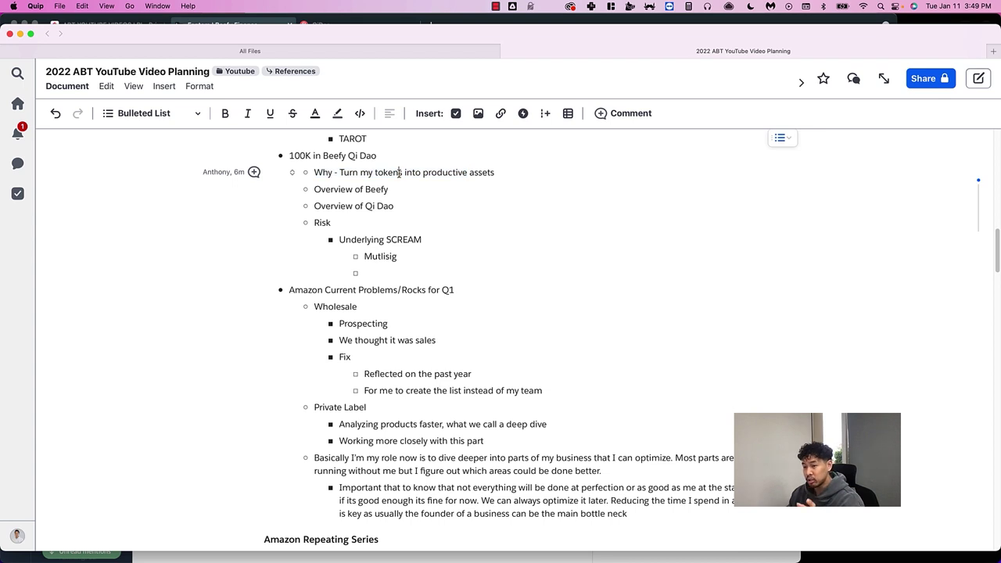
pyautogui.moveTo(428, 173); pyautogui.dragTo(457, 173)
pyautogui.click(381, 192)
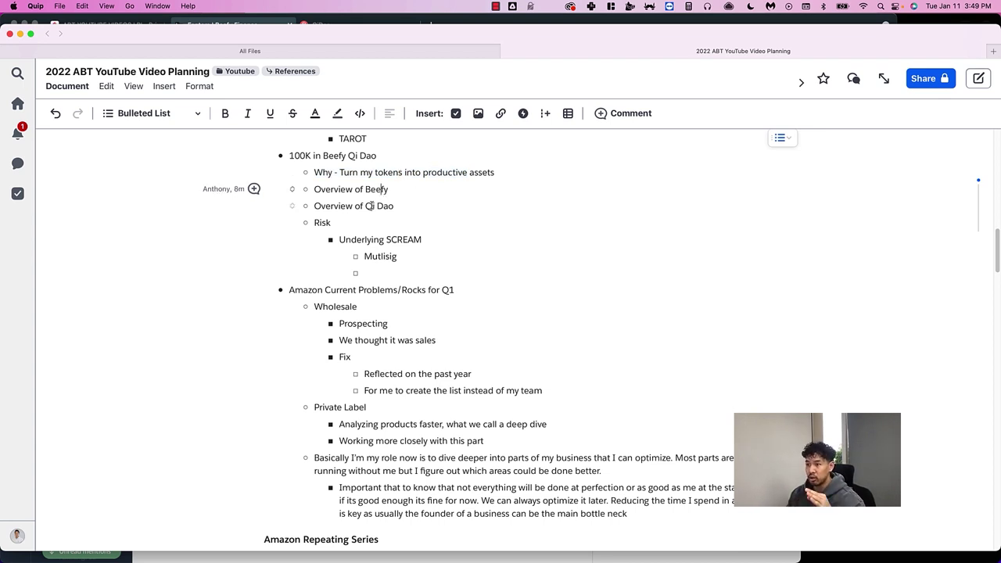
pyautogui.moveTo(370, 206); pyautogui.dragTo(395, 205)
pyautogui.moveTo(328, 233); pyautogui.dragTo(411, 267)
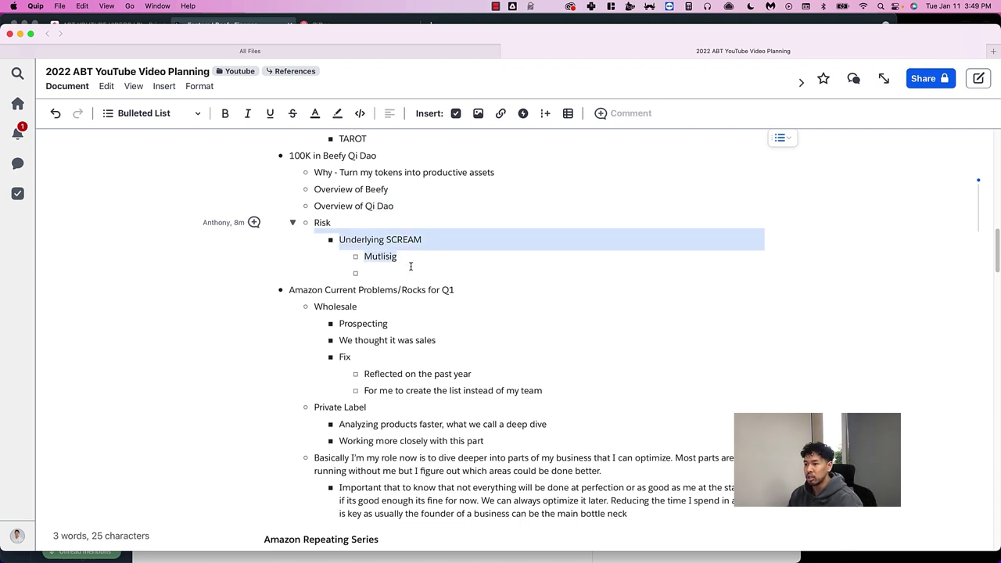
pyautogui.click(400, 268)
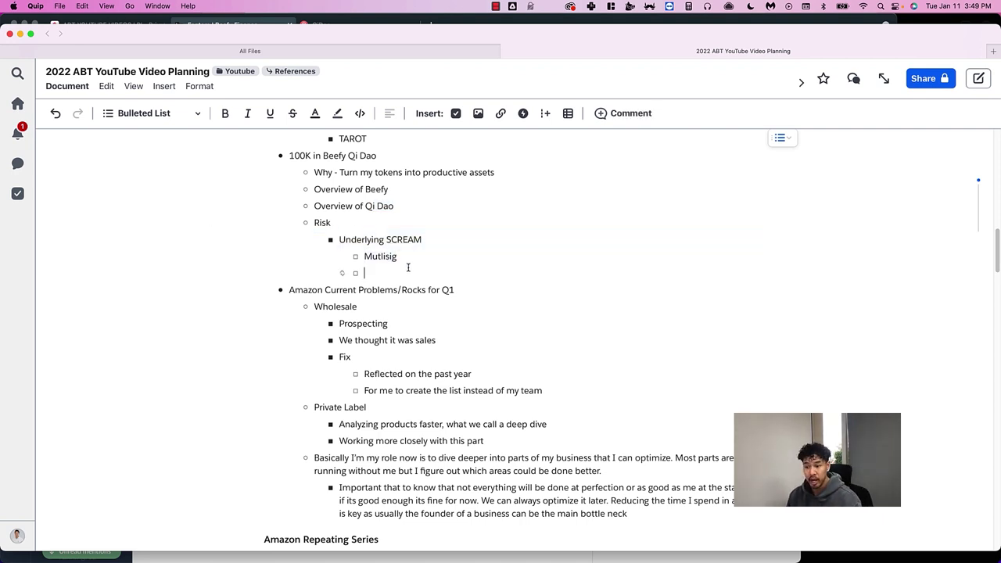
pyautogui.press('super+Tab')
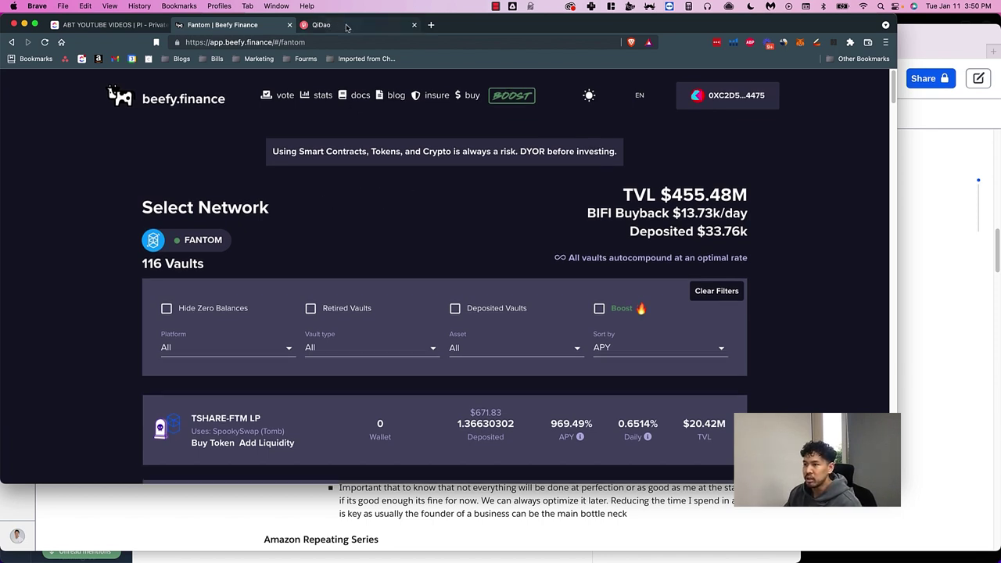
# Step: Show QiDao's Your Vaults list with the four Beefy vaults, including Scream FTM #248
pyautogui.click(344, 25)
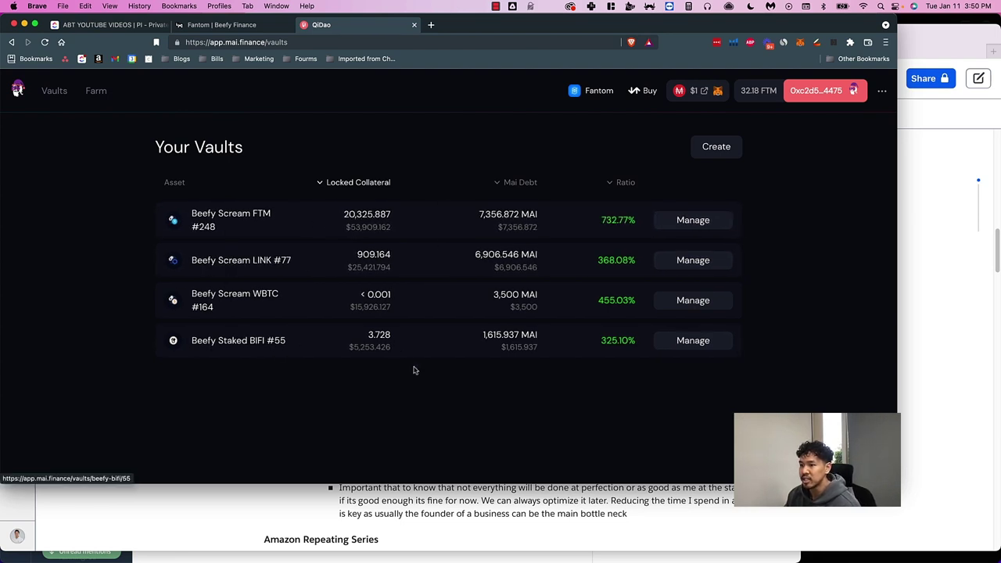
pyautogui.click(305, 226)
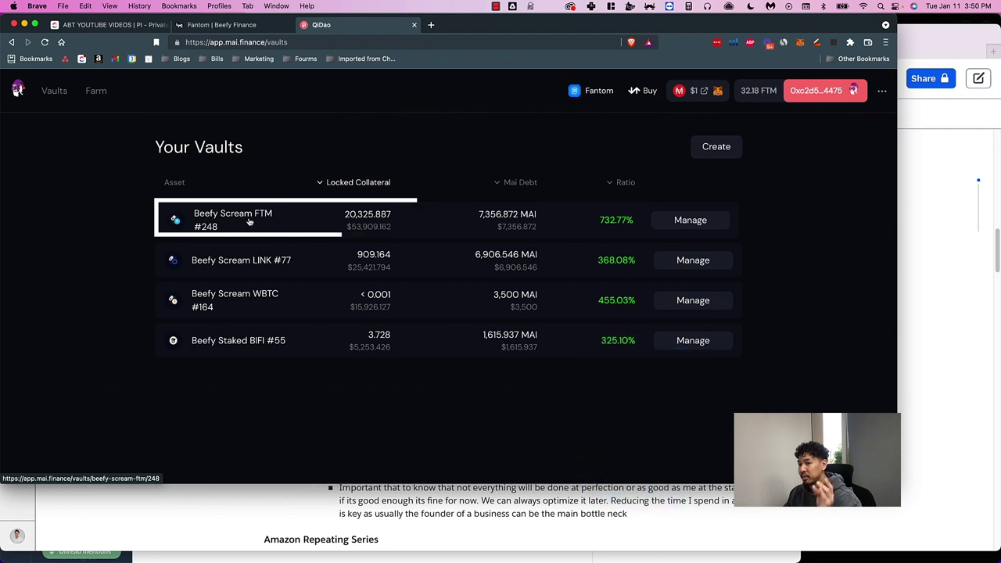
pyautogui.click(250, 222)
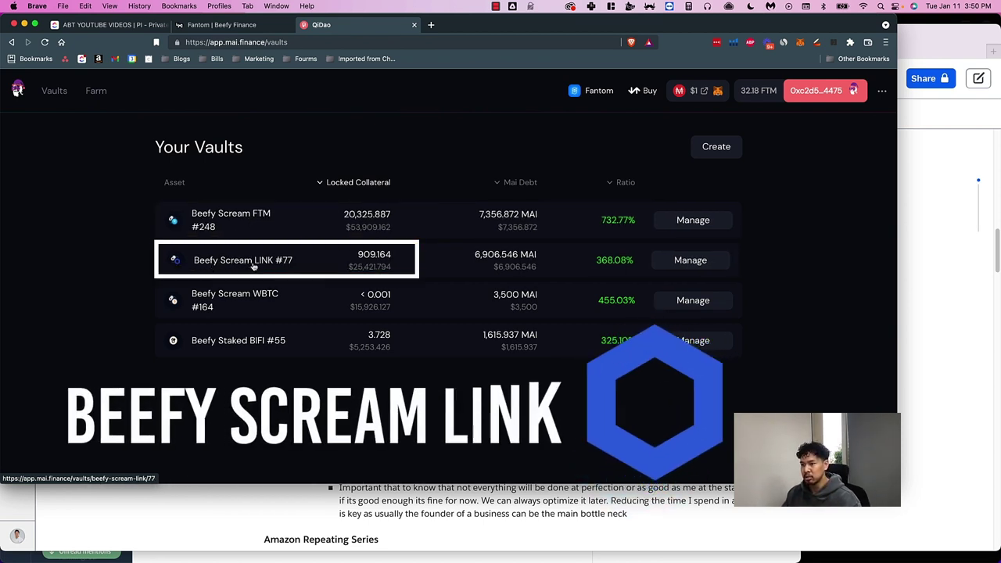
# Step: Start a new tab searching 'scream', then go back to the QiDao vaults list
pyautogui.click(431, 26)
pyautogui.write('scream')
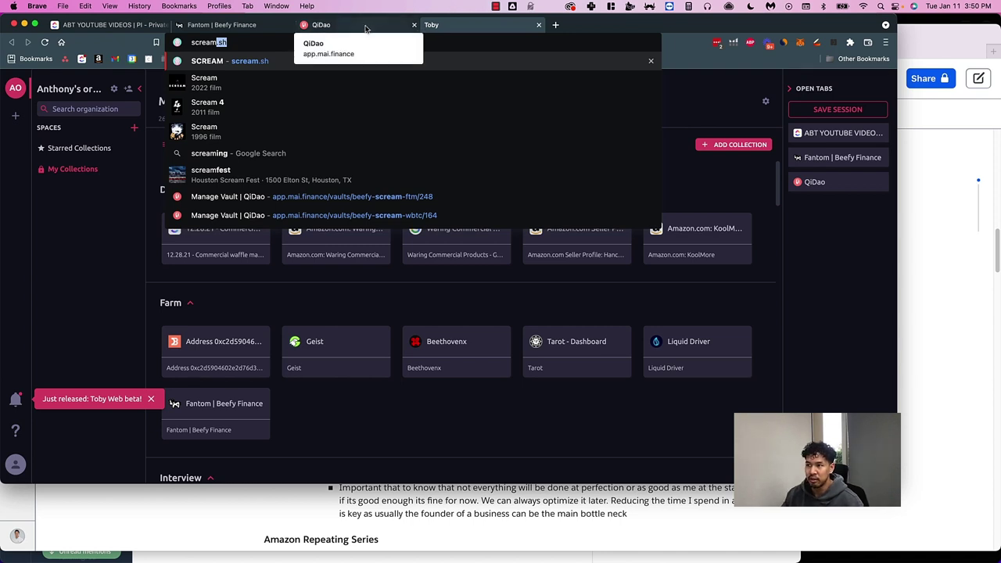
pyautogui.click(365, 28)
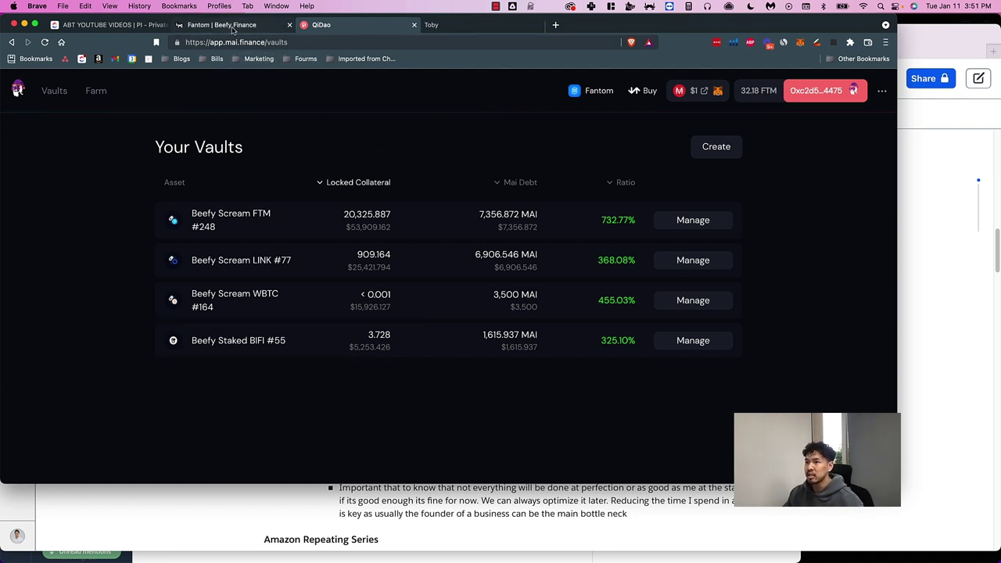
# Step: Compare the Beefy Finance and QiDao tabs, ending on the Beefy Finance vaults page
pyautogui.click(226, 25)
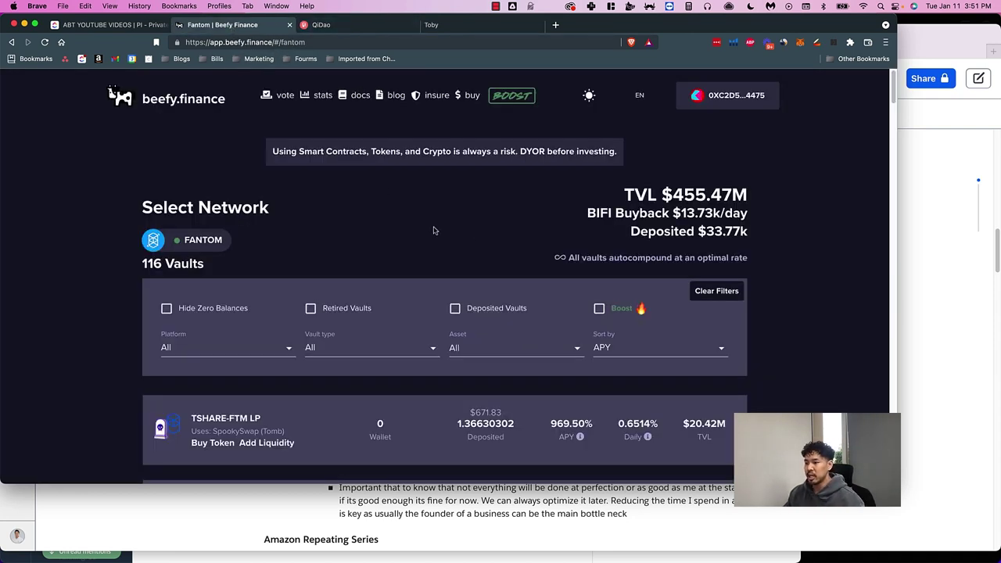
pyautogui.click(344, 25)
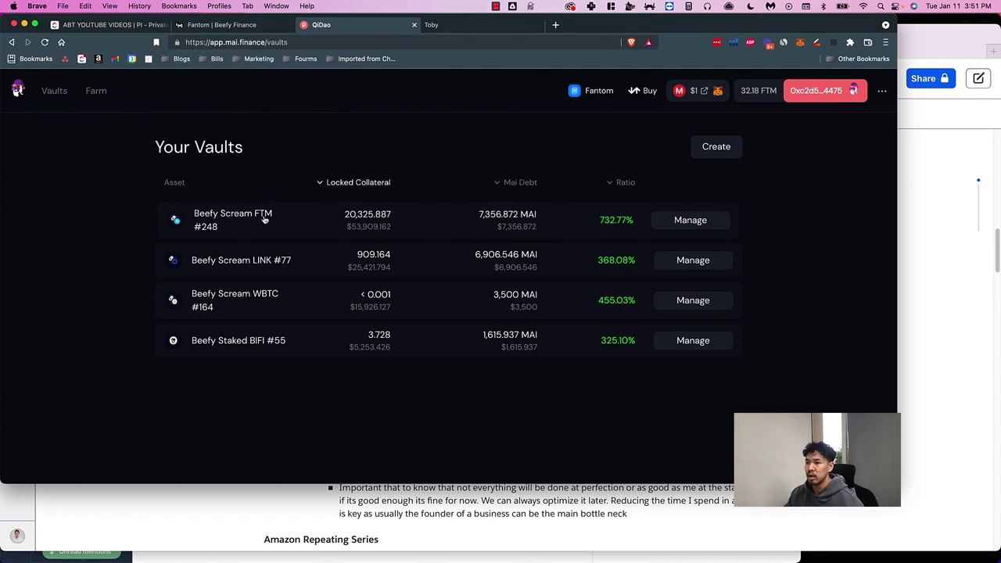
pyautogui.click(262, 22)
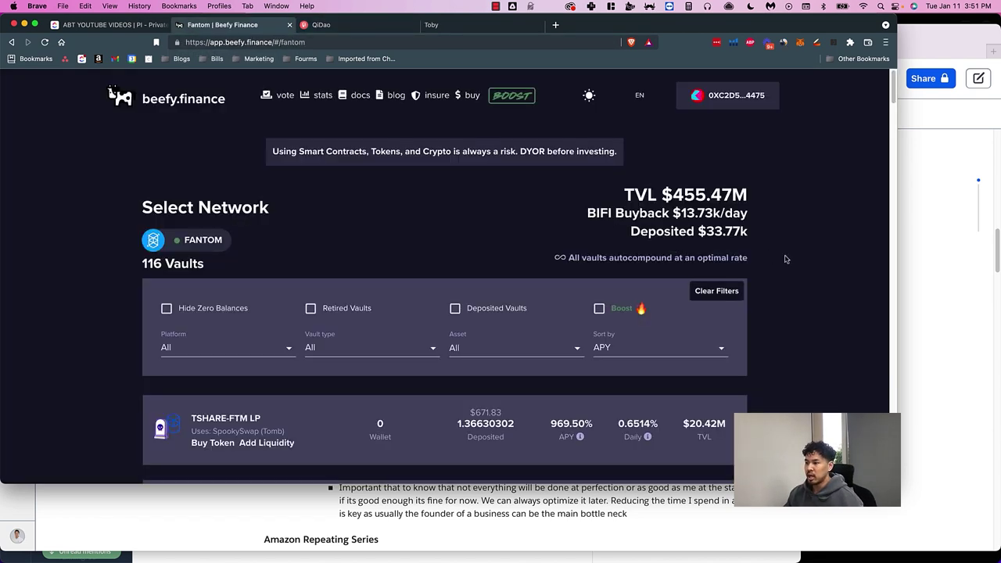
# Step: Find 'fantom' on the Beefy page and scroll through vaults like WBTC and MIM/USDC/fUSDT
pyautogui.press('super+f')
pyautogui.write('fantom')
pyautogui.press('Return')
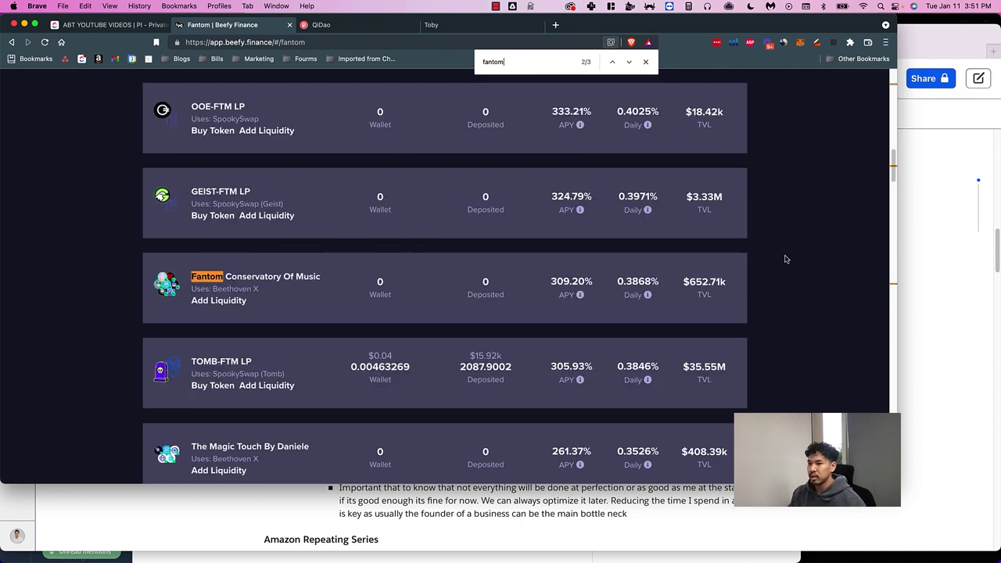
pyautogui.scroll(-10, 720, 263)
pyautogui.scroll(-15, 720, 263)
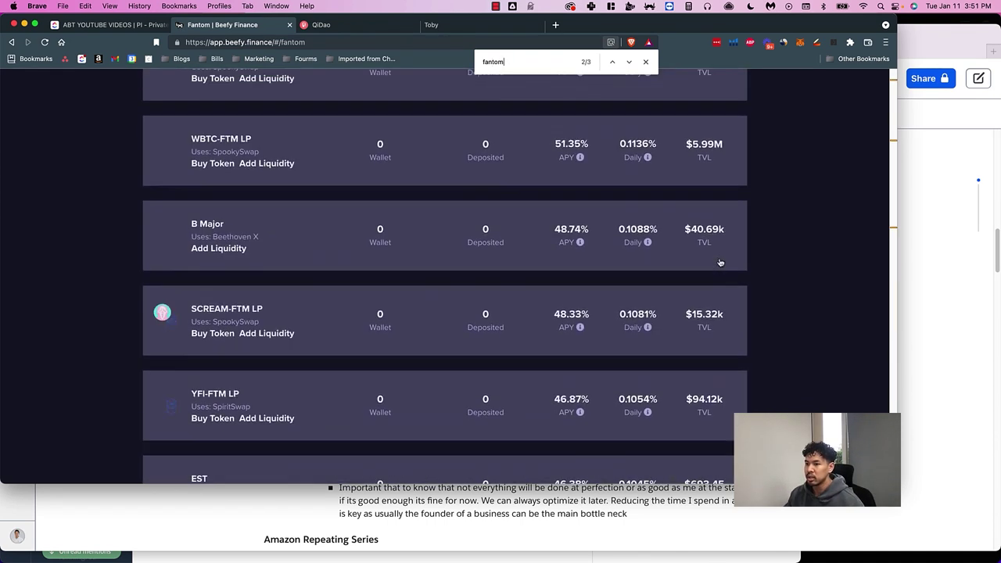
pyautogui.scroll(-10, 720, 262)
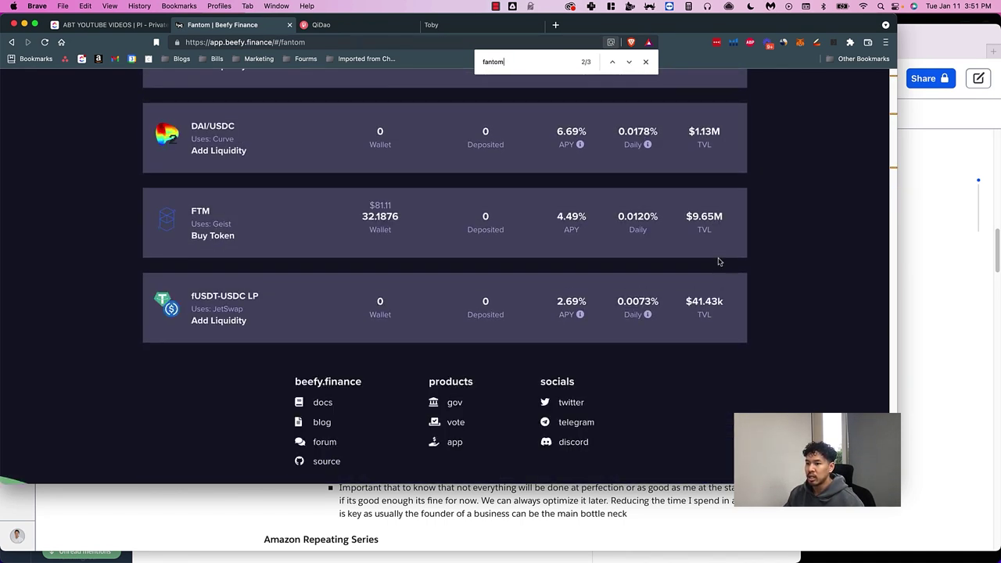
pyautogui.scroll(5, 263, 223)
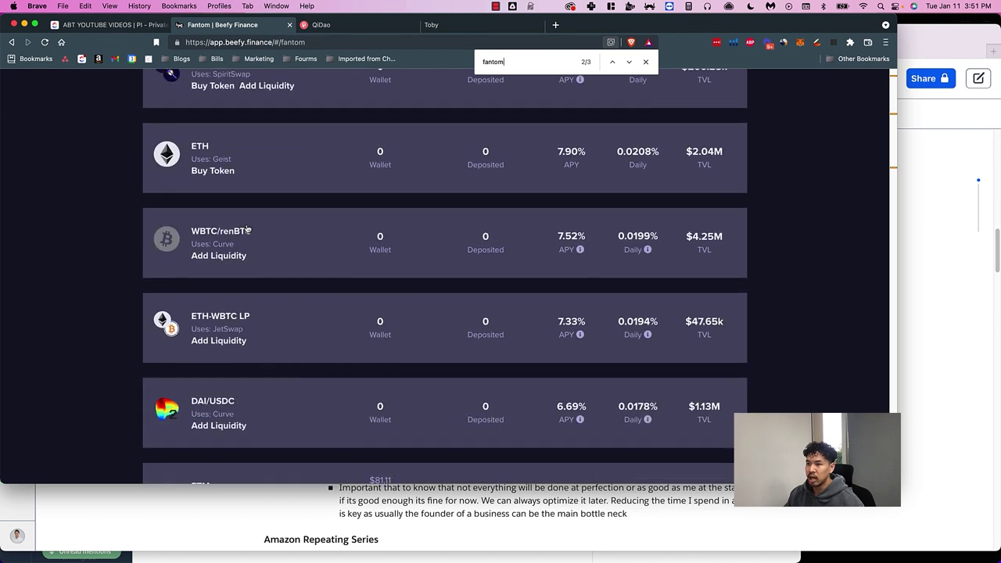
pyautogui.scroll(3, 287, 240)
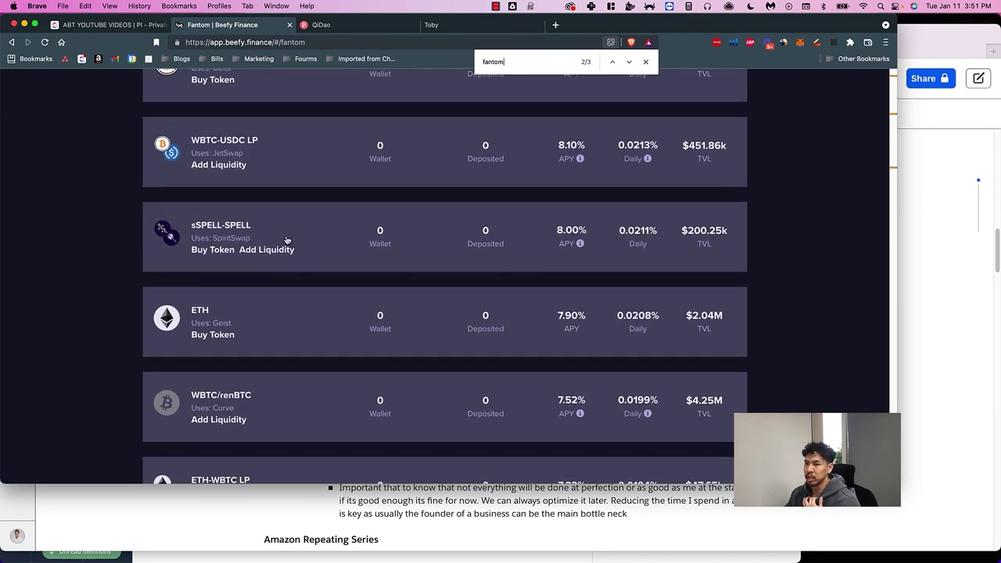
pyautogui.scroll(4, 287, 240)
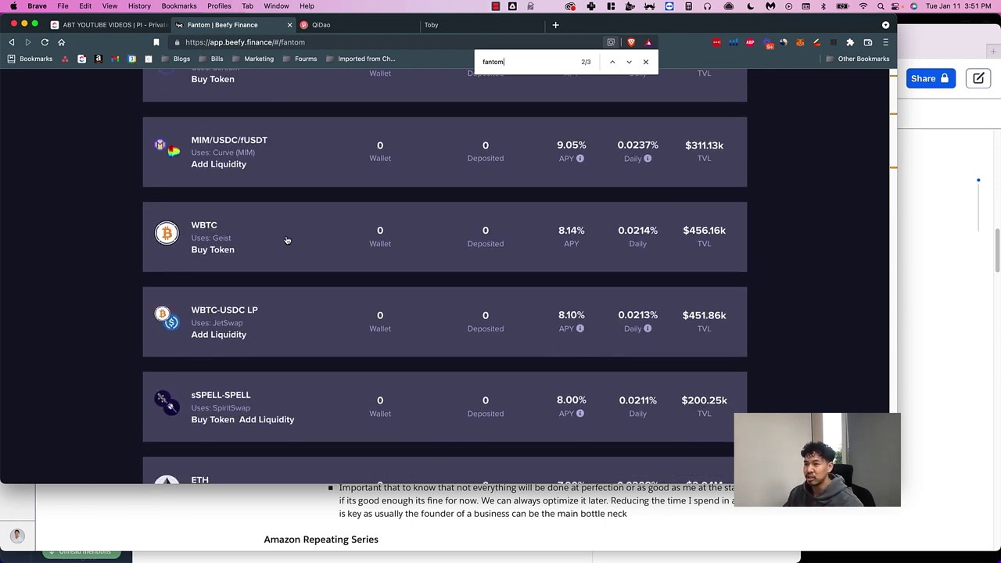
pyautogui.scroll(5, 286, 240)
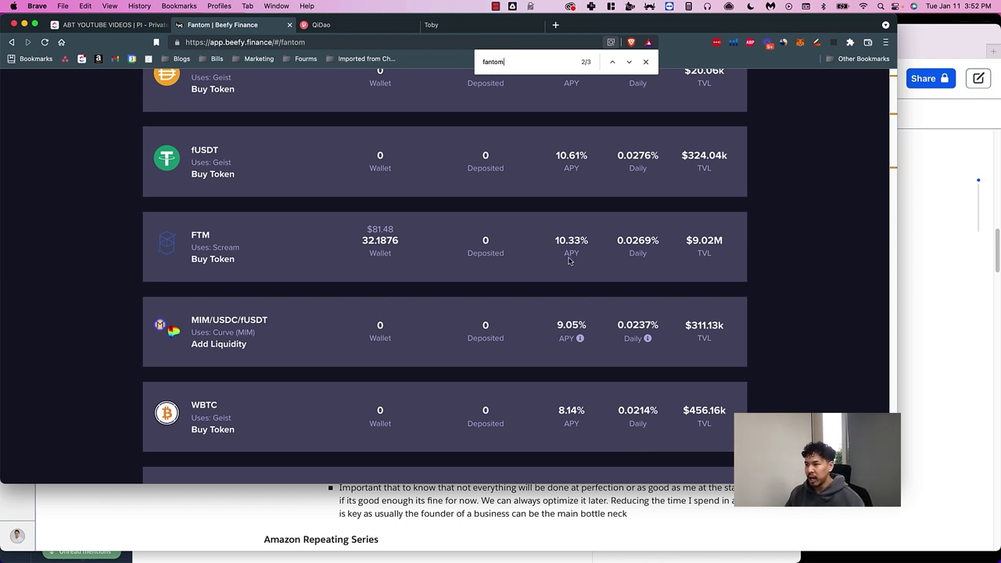
# Step: Move from Beefy's FTM (Scream) vault to the QiDao vaults tab
pyautogui.hotkey('ctrl', 'Tab')
# Step: Copy the 100,509 collateral total and calculate 53,000 × 0.1 = 5,300
pyautogui.click(688, 6)
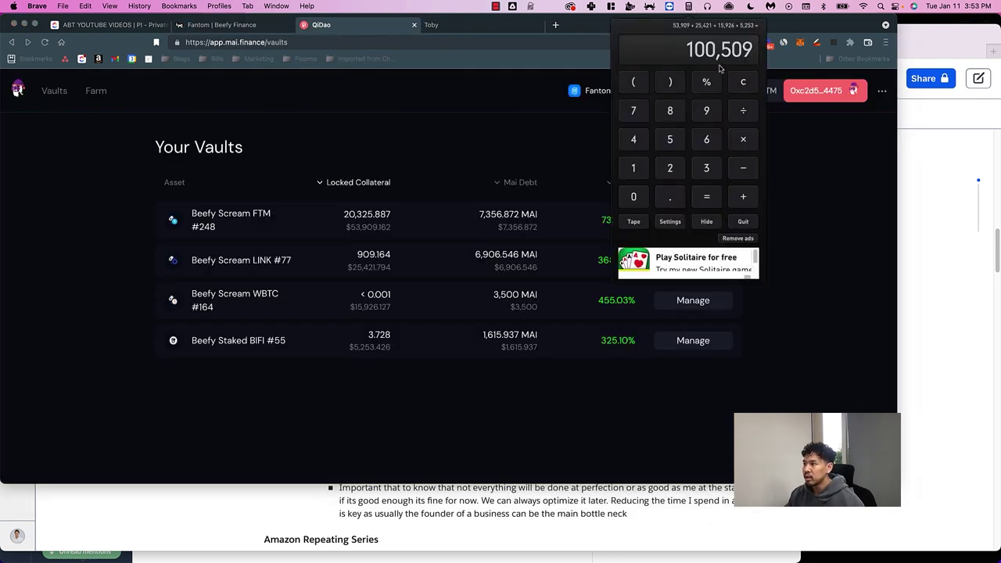
pyautogui.click(685, 52)
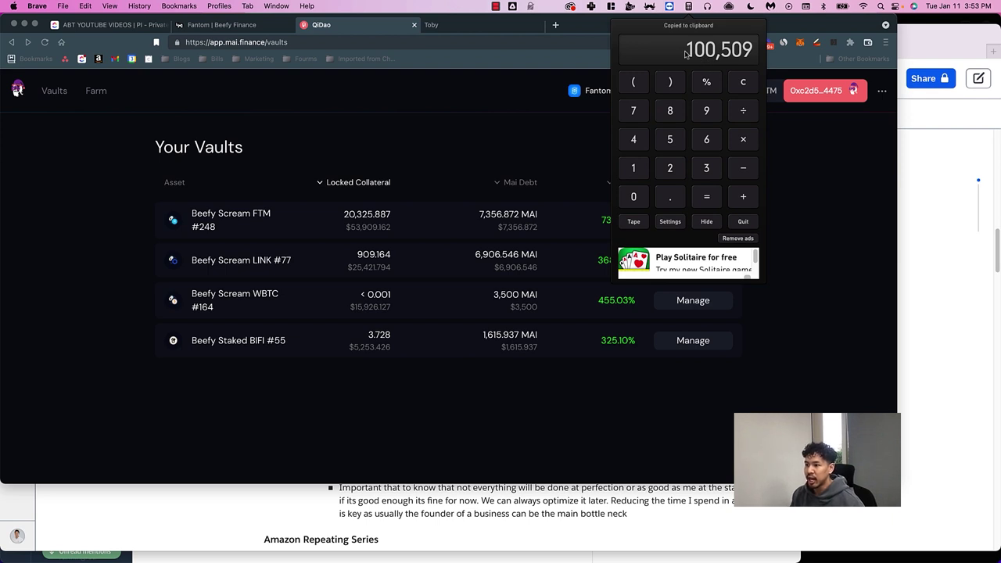
pyautogui.write('530000')
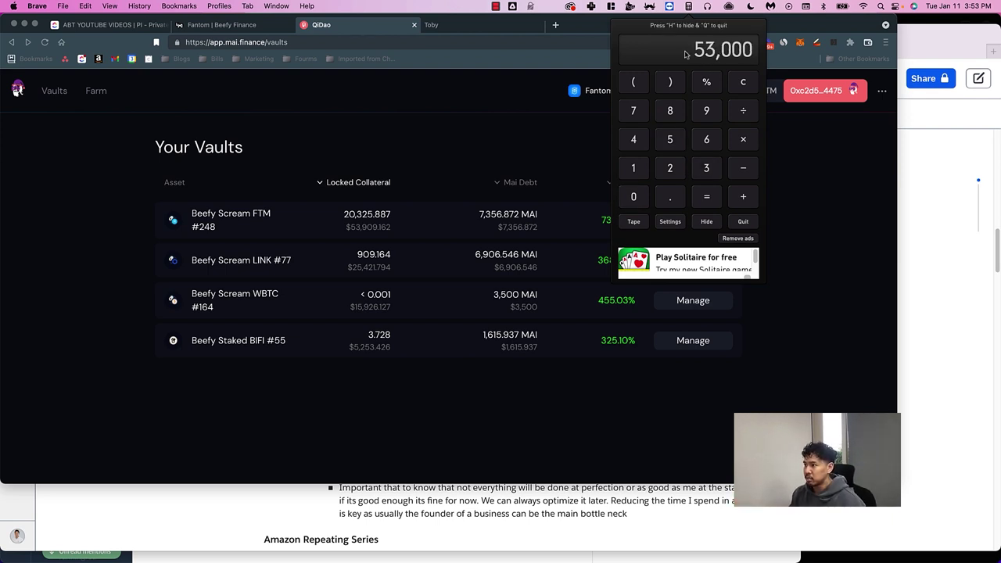
pyautogui.write('*0.1')
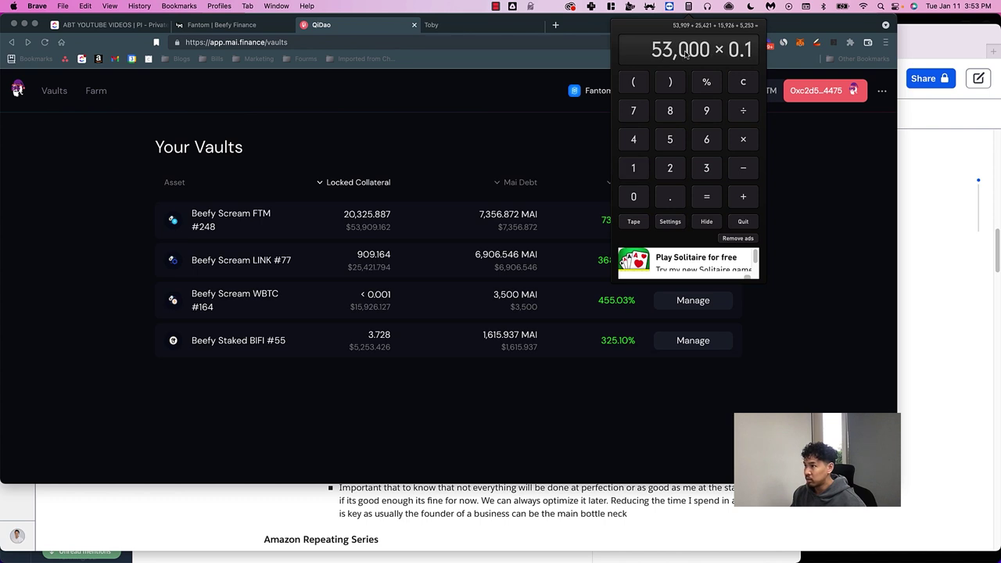
pyautogui.press('Return')
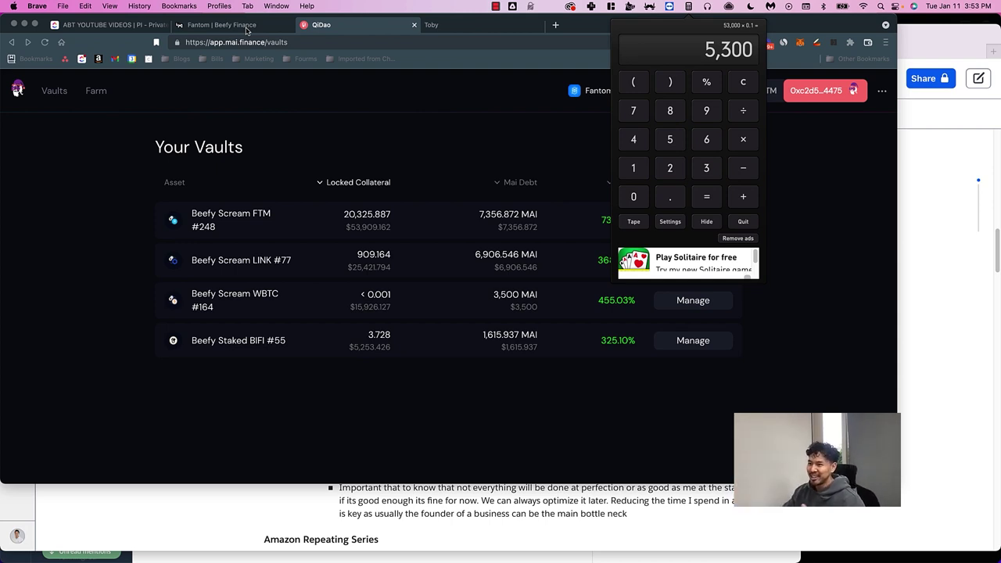
# Step: Look over the Beefy Finance vault list for the LINK vault's details
pyautogui.click(245, 29)
pyautogui.scroll(5, 822, 362)
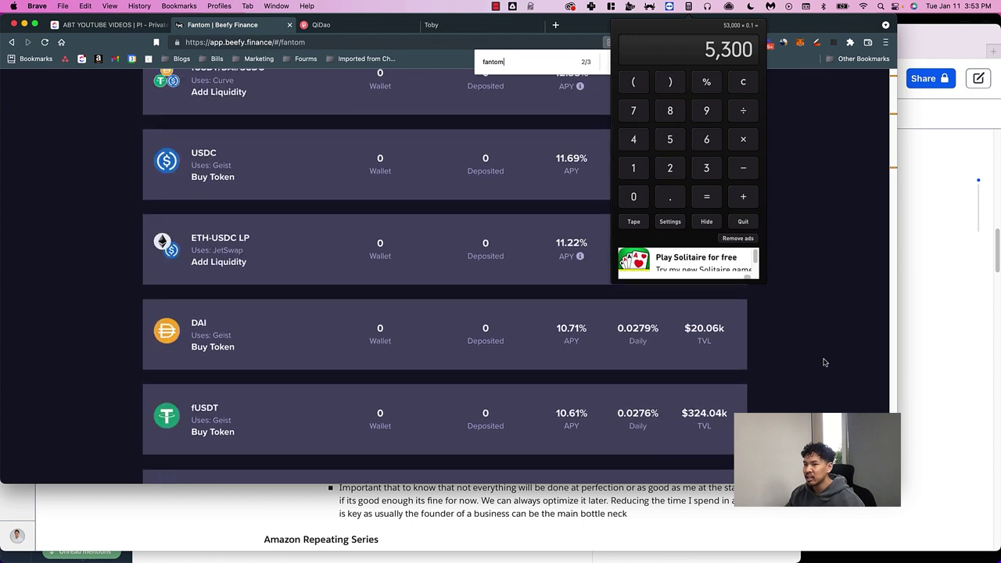
pyautogui.scroll(10, 823, 362)
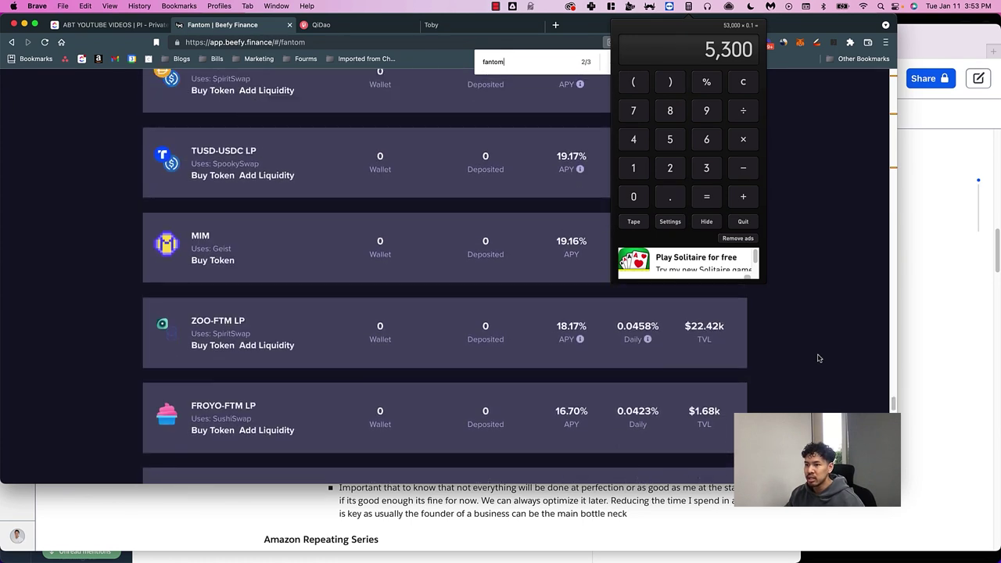
pyautogui.scroll(8, 818, 356)
pyautogui.scroll(-4, 818, 353)
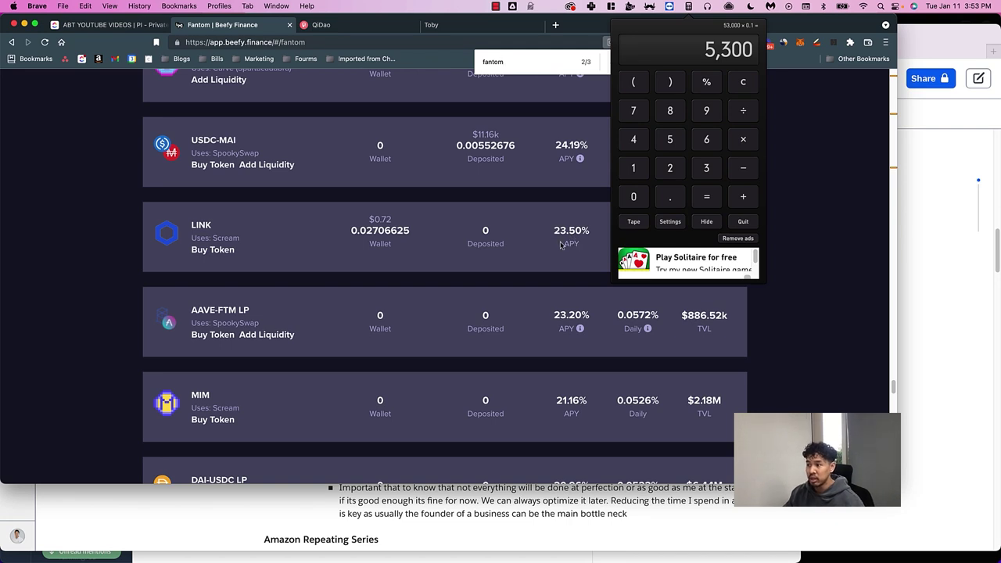
# Step: Calculate a 25% yearly yield on $25,421 of LINK collateral, giving 6,355.25
pyautogui.click(348, 28)
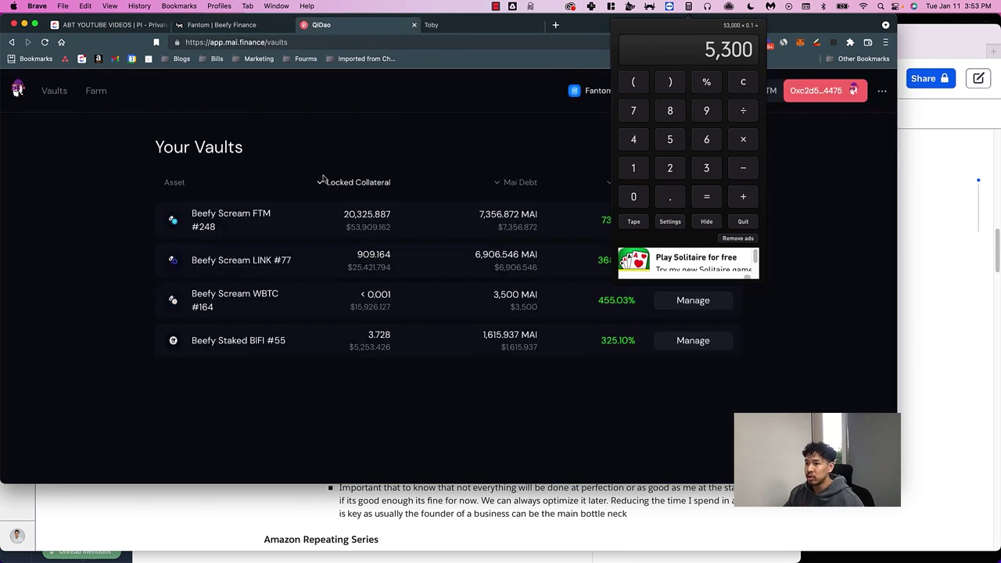
pyautogui.click(705, 61)
pyautogui.write('24')
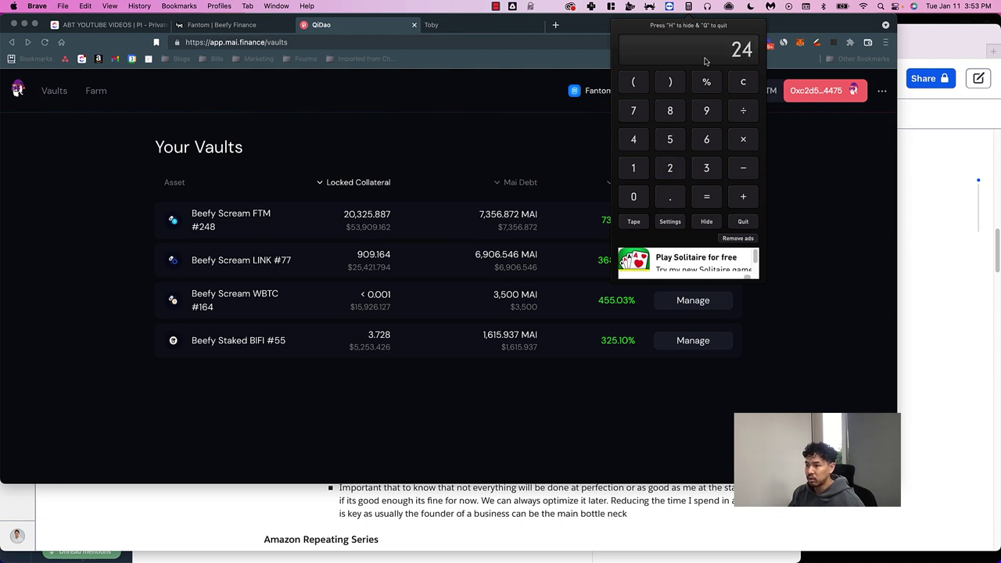
pyautogui.press('BackSpace')
pyautogui.write('542')
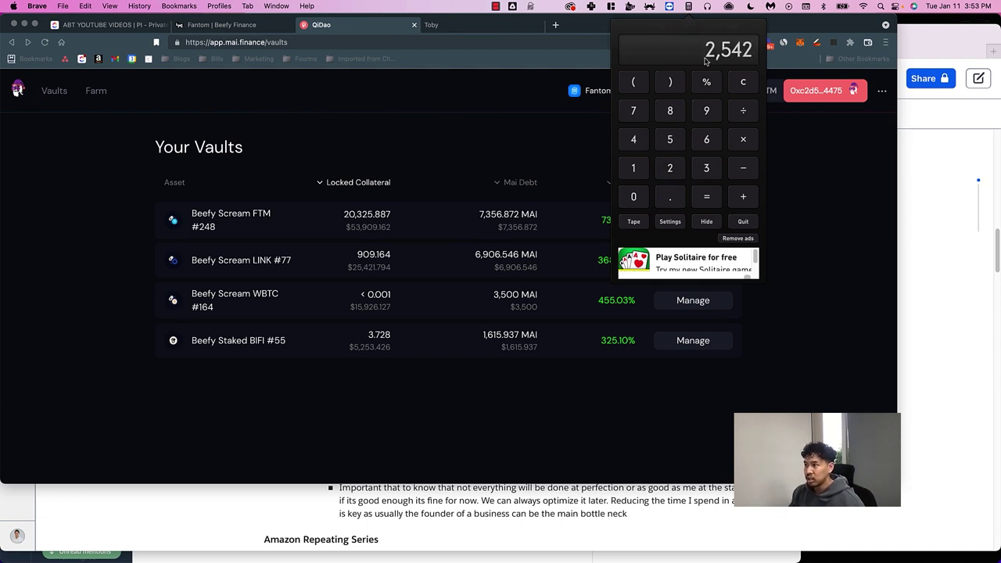
pyautogui.write('1*0.25')
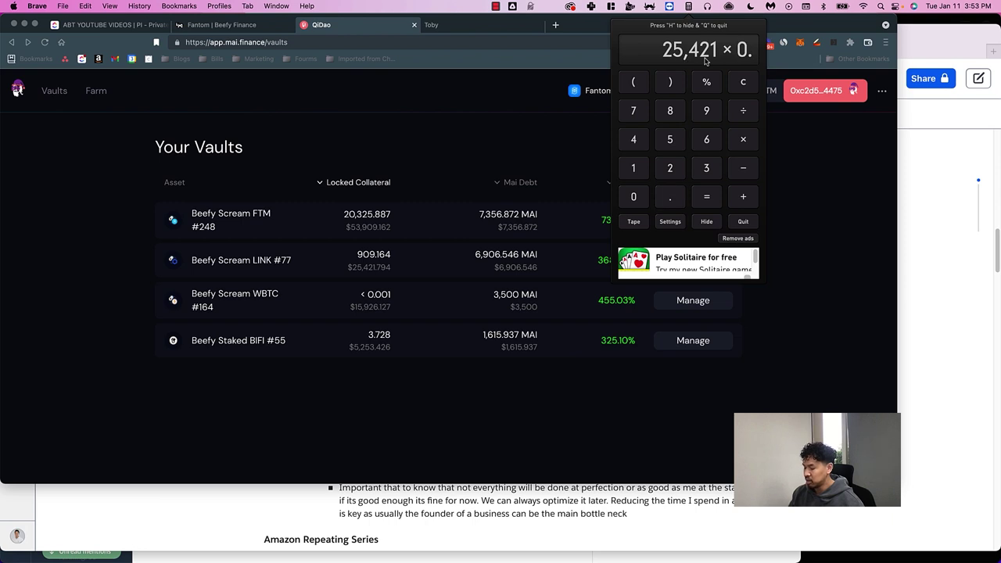
pyautogui.press('Return')
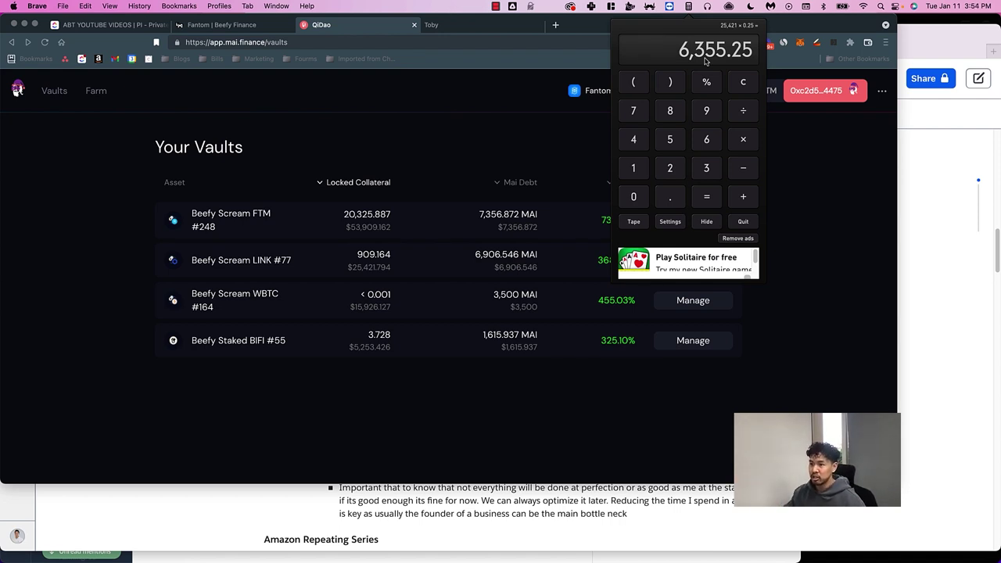
pyautogui.click(239, 30)
pyautogui.press('super+f')
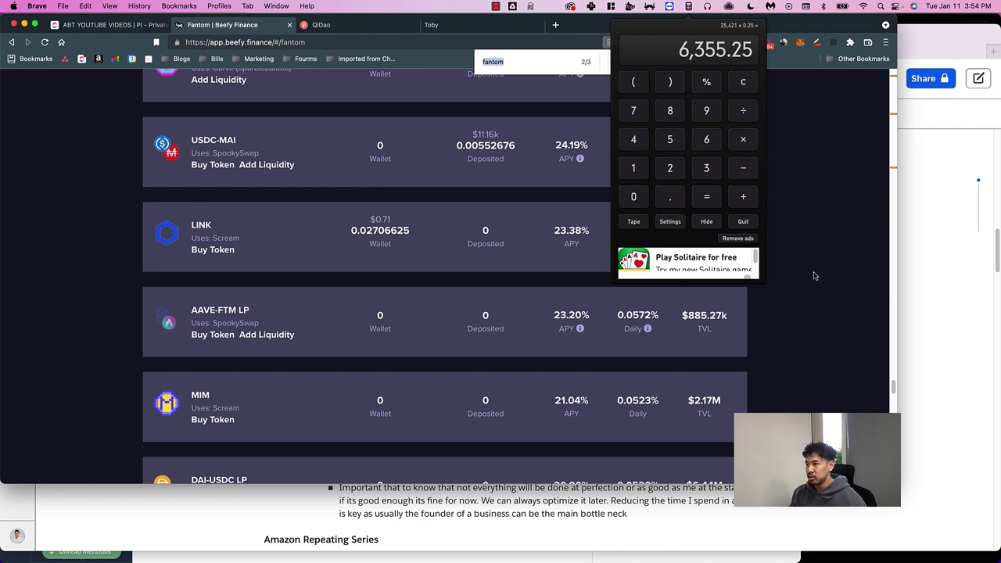
pyautogui.write('wbtc')
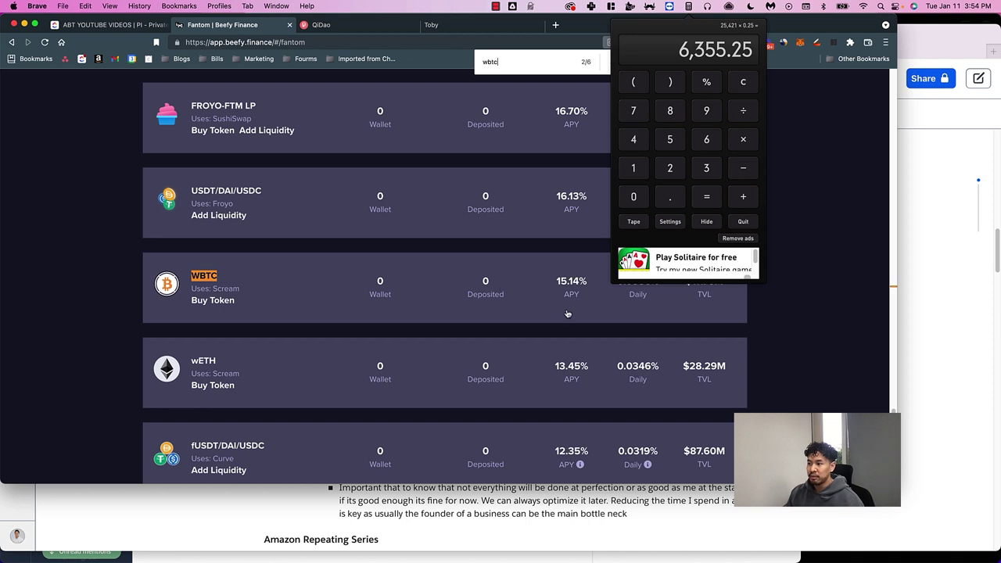
pyautogui.click(352, 26)
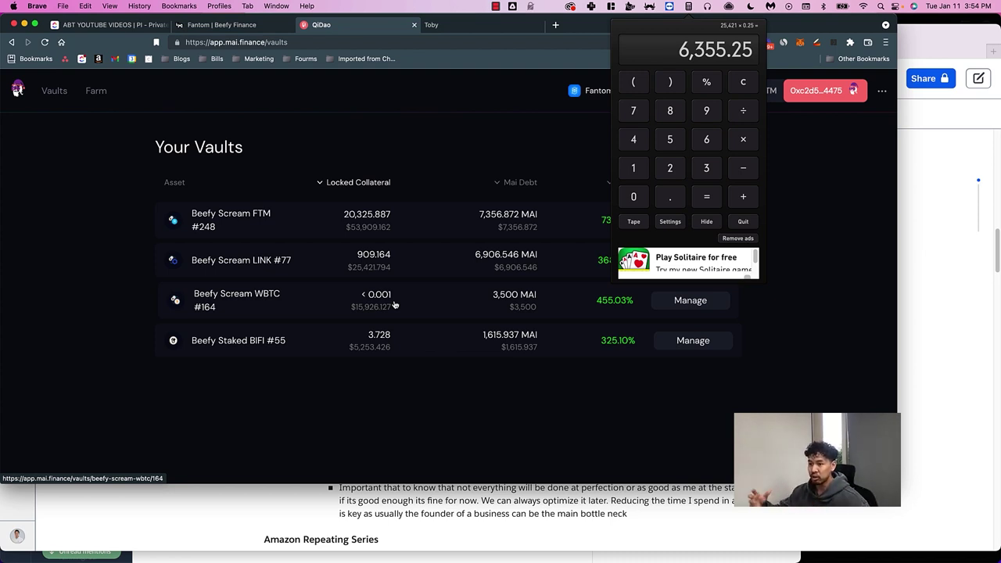
pyautogui.click(755, 81)
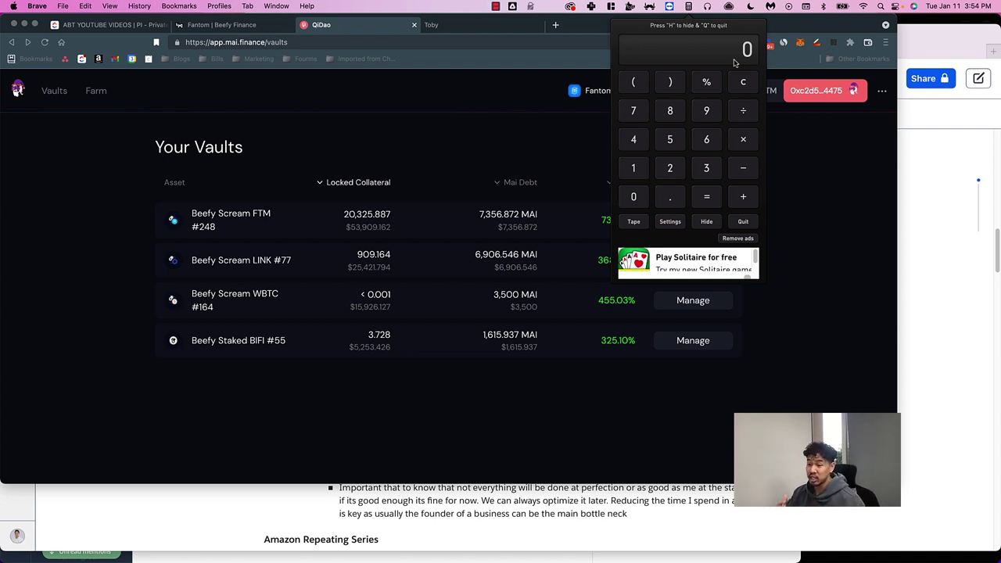
# Step: Compute the WBTC vault's daily yield: 15,926 × 0.15 ÷ 365 ≈ 6.54
pyautogui.write('15')
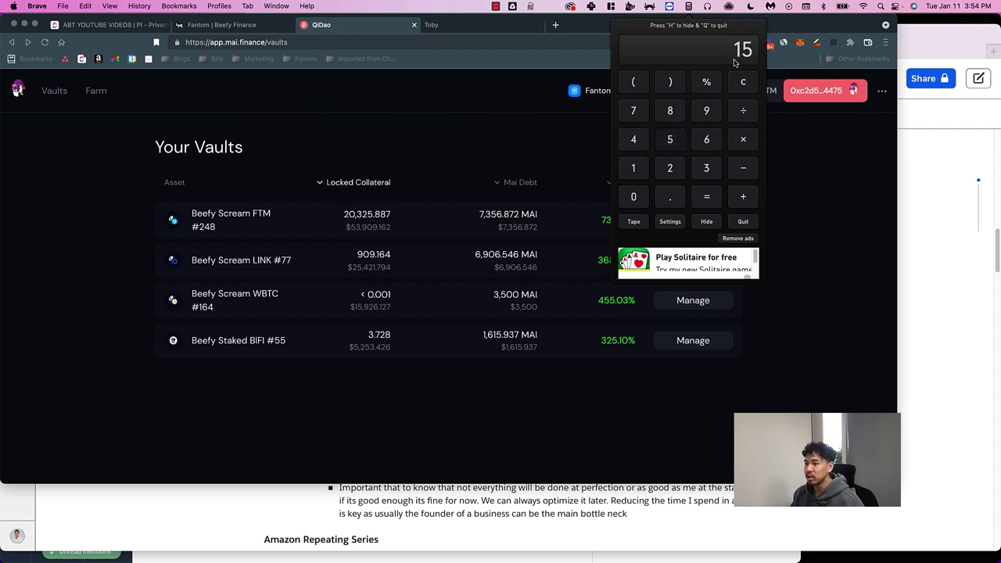
pyautogui.write('926*0.15')
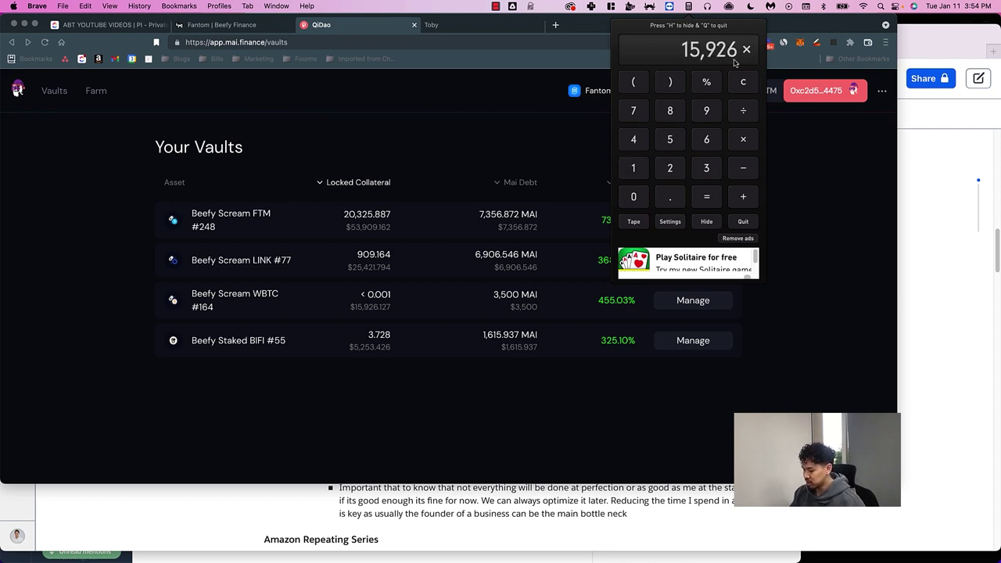
pyautogui.press('Return')
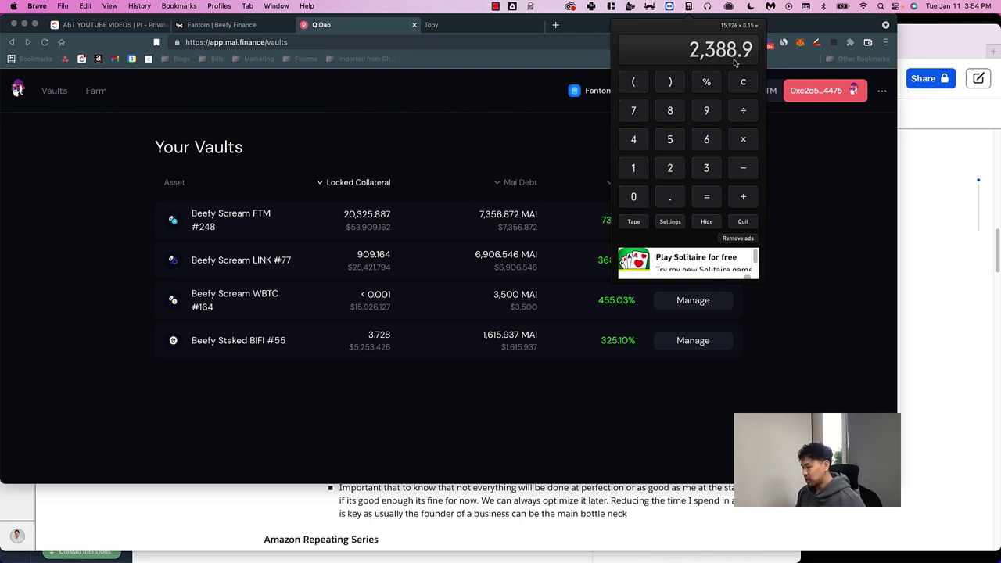
pyautogui.press('Return')
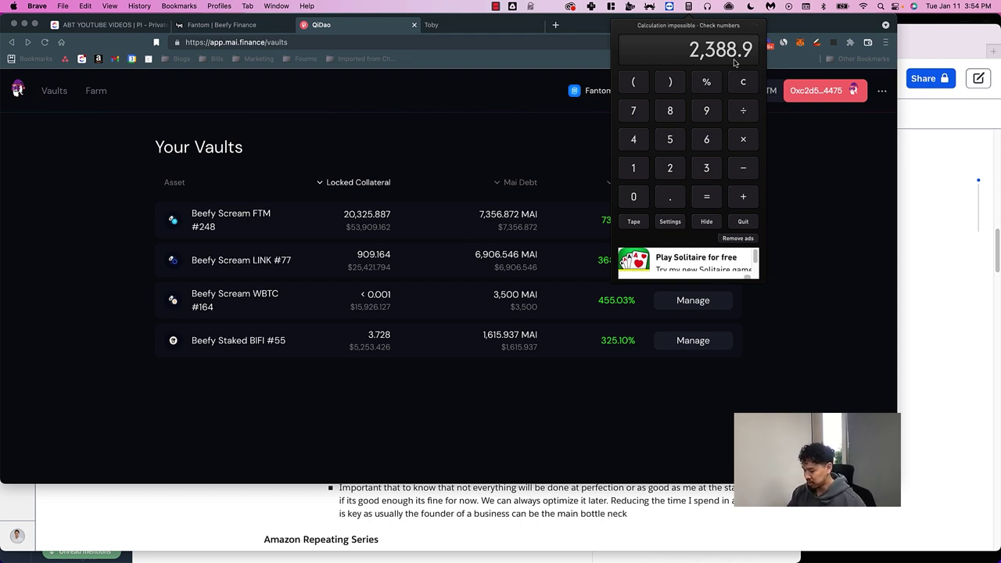
pyautogui.write('/365')
pyautogui.press('Return')
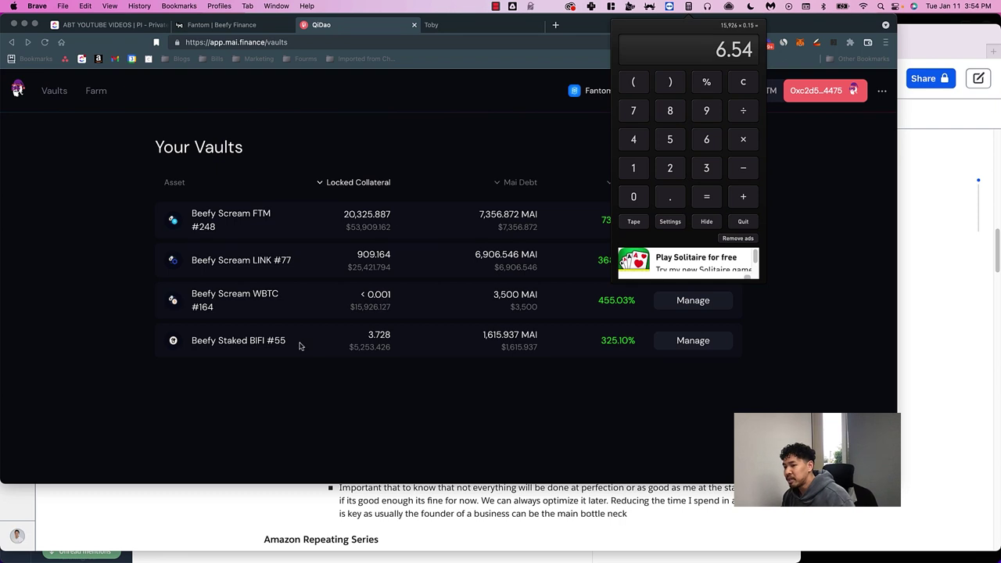
pyautogui.click(242, 25)
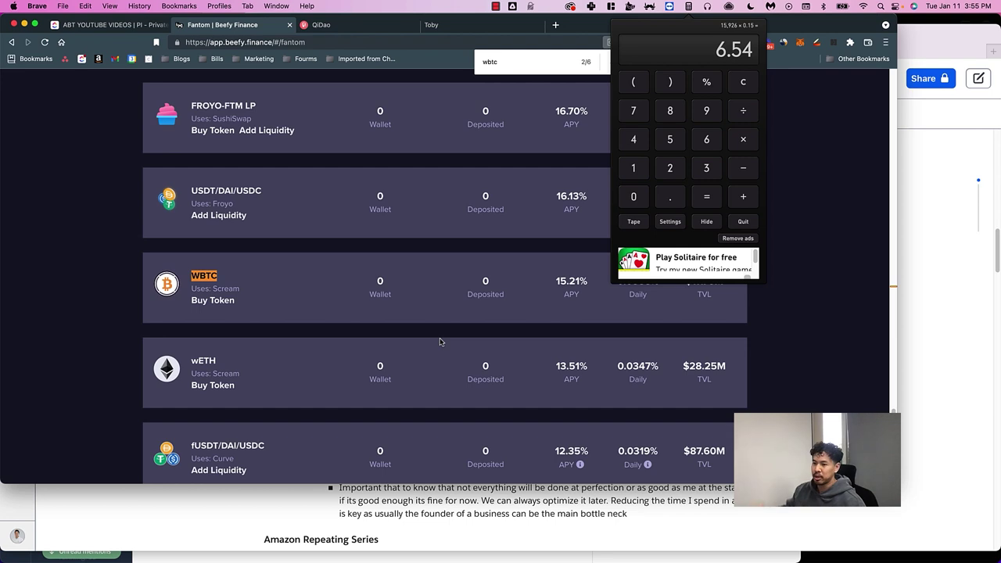
# Step: Search the Beefy page for 'bifi' to find the BIFI Maxi vault at 24.83% APY
pyautogui.press('super+a')
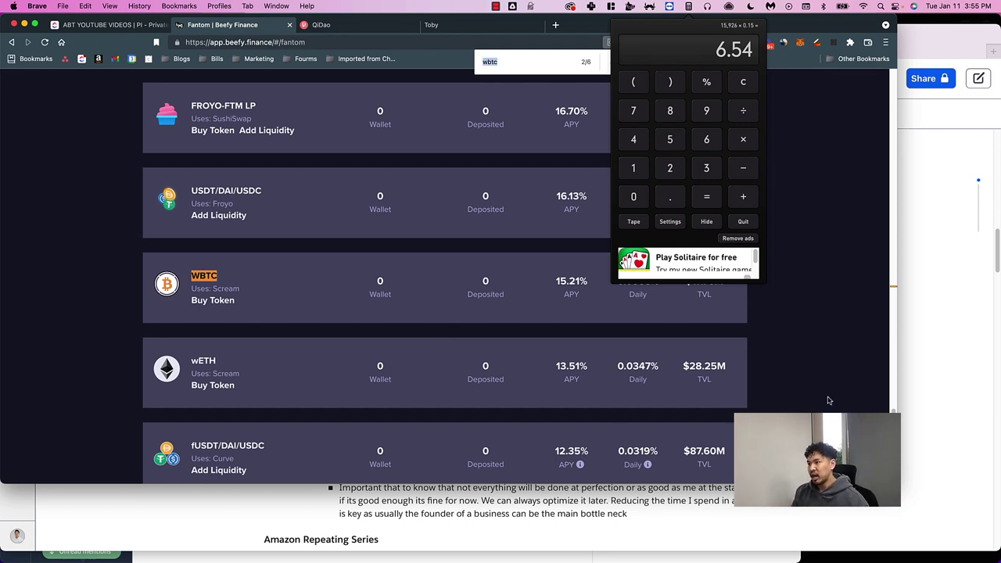
pyautogui.write('bifi')
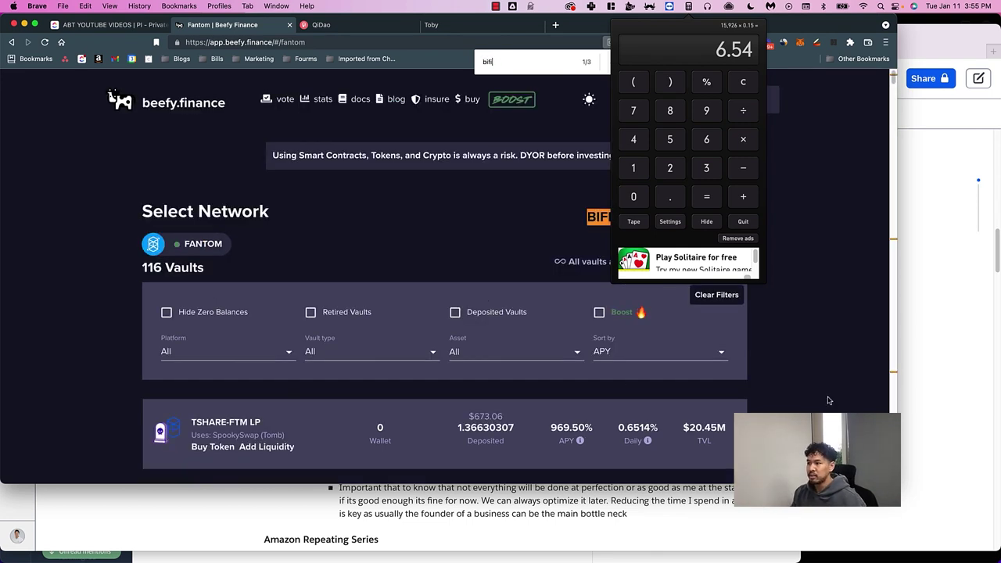
pyautogui.press('Return')
pyautogui.press('Return')
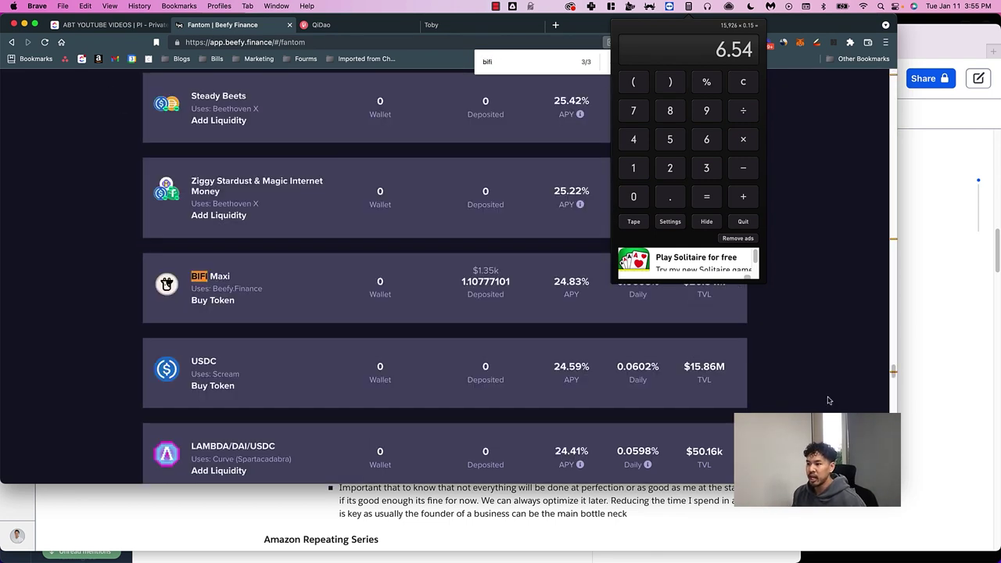
pyautogui.click(351, 26)
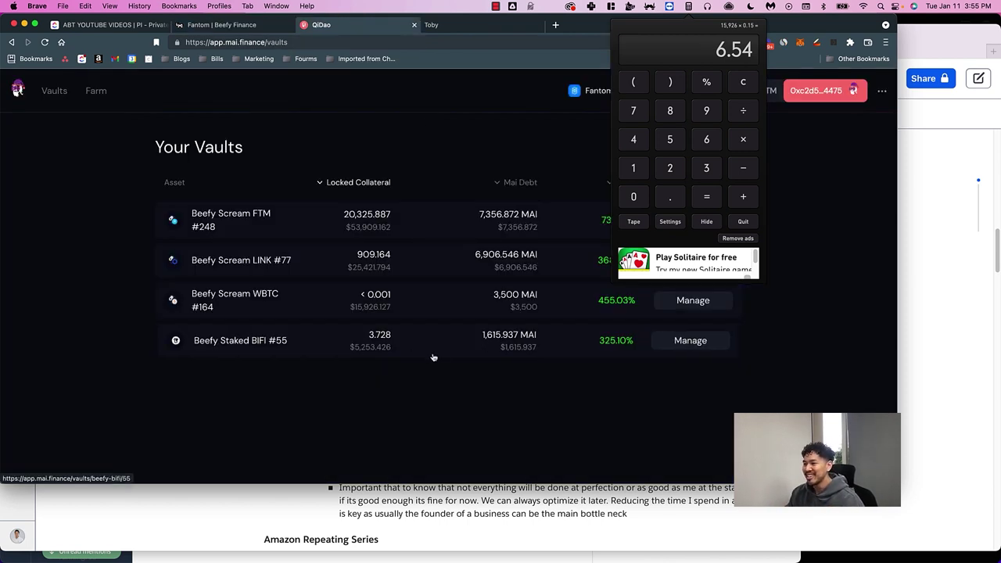
# Step: Compute the BIFI vault's daily yield: 5,253 × 0.25 ÷ 365 ≈ 3.6
pyautogui.click(700, 61)
pyautogui.write('52')
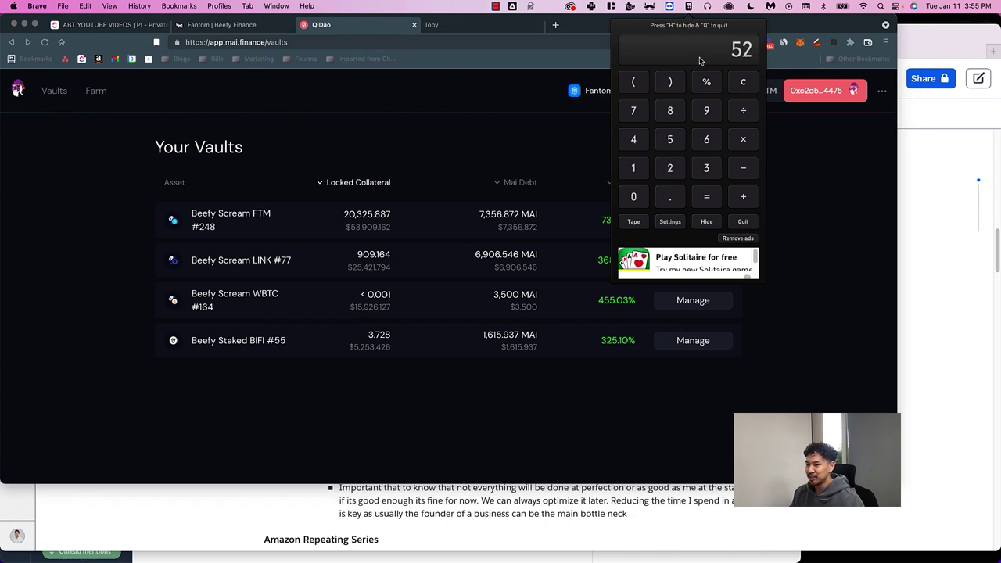
pyautogui.write('53')
pyautogui.write('*')
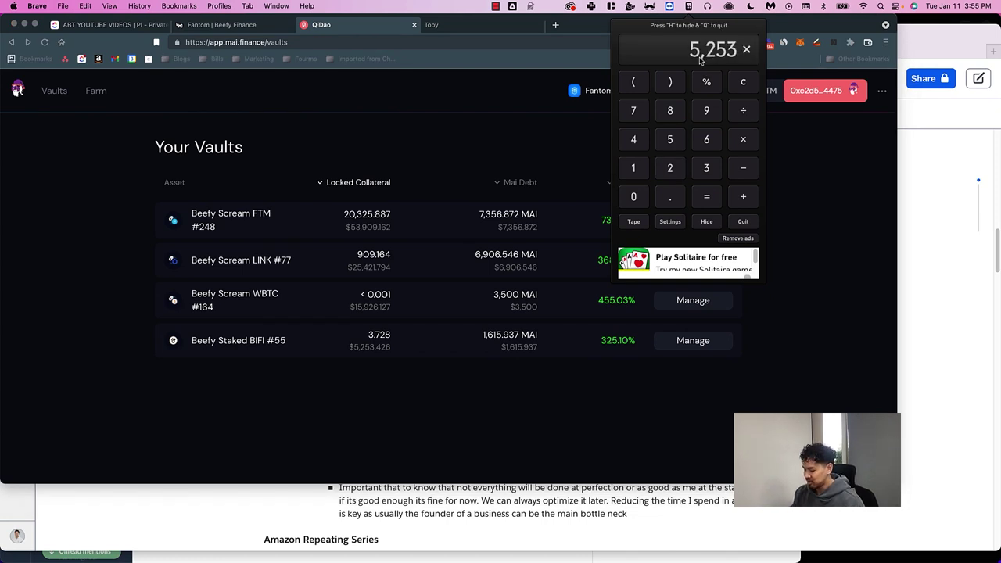
pyautogui.write('0.25')
pyautogui.press('Return')
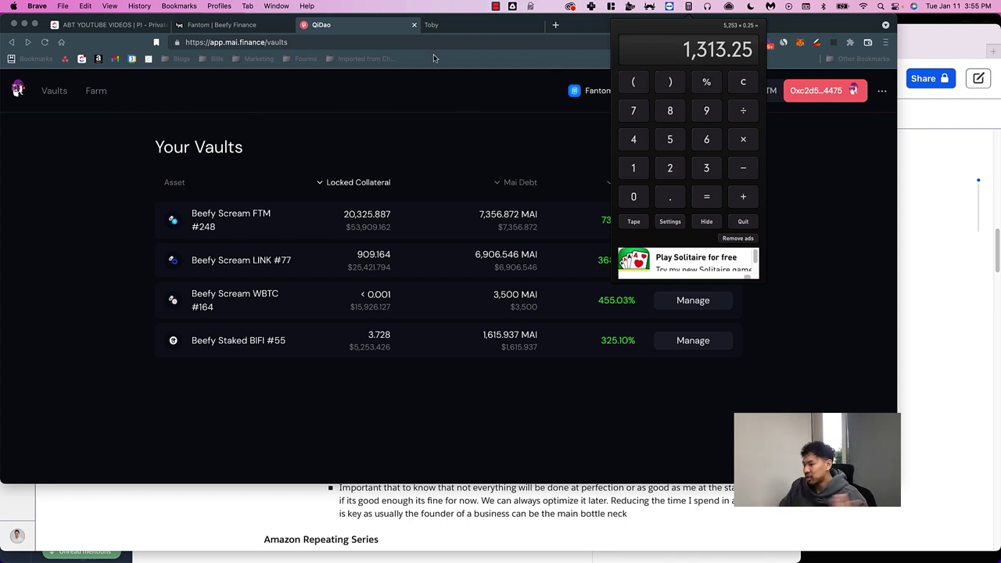
pyautogui.write('/')
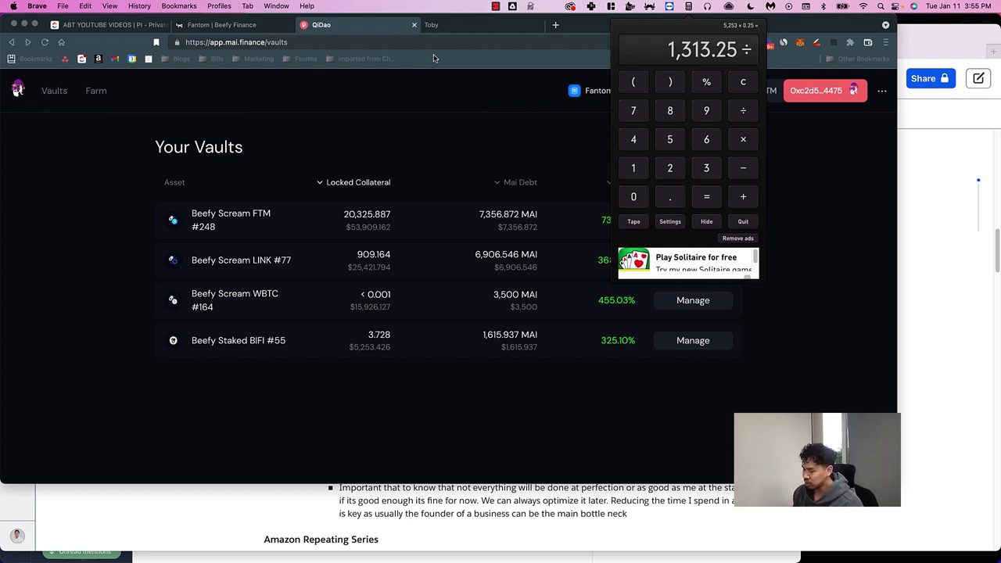
pyautogui.write('365')
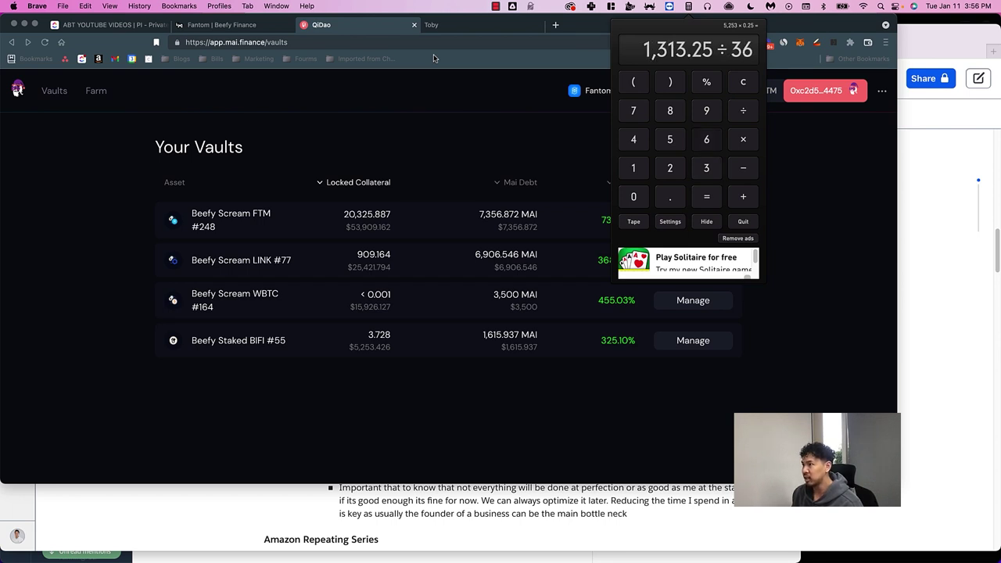
pyautogui.press('Return')
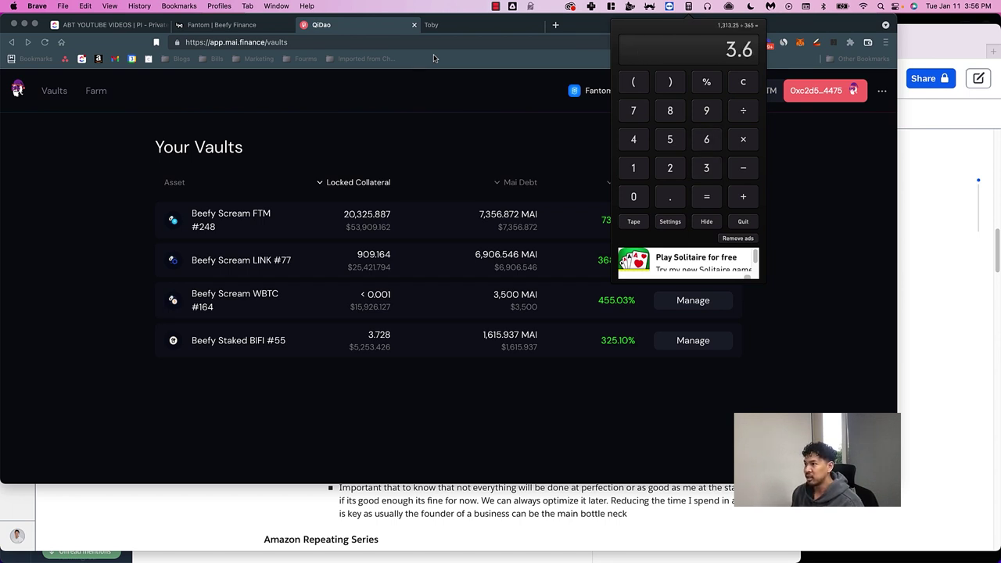
pyautogui.click(262, 31)
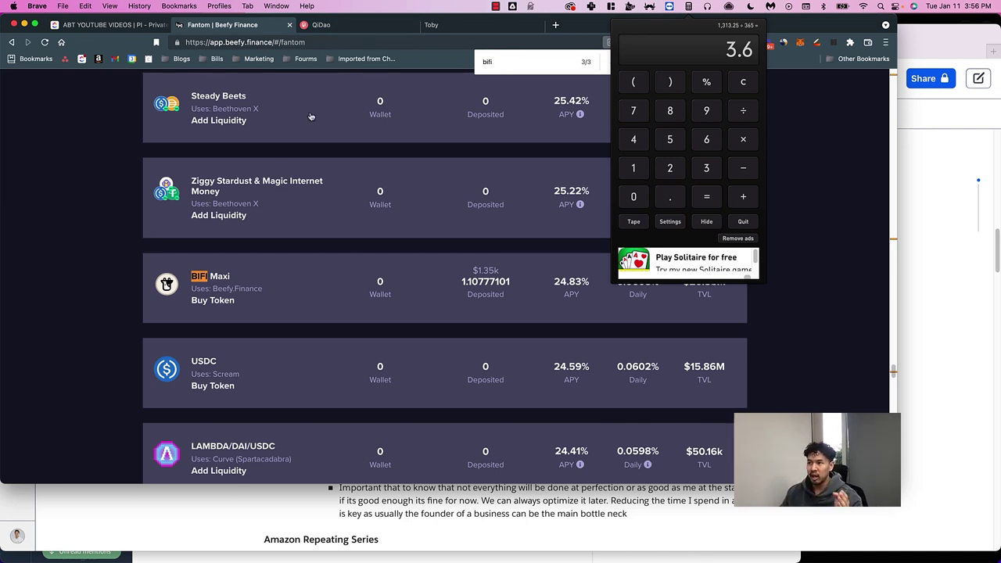
# Step: Close the calculator and return to Beefy's BIFI Maxi vault at 24.83% APY
pyautogui.click(362, 29)
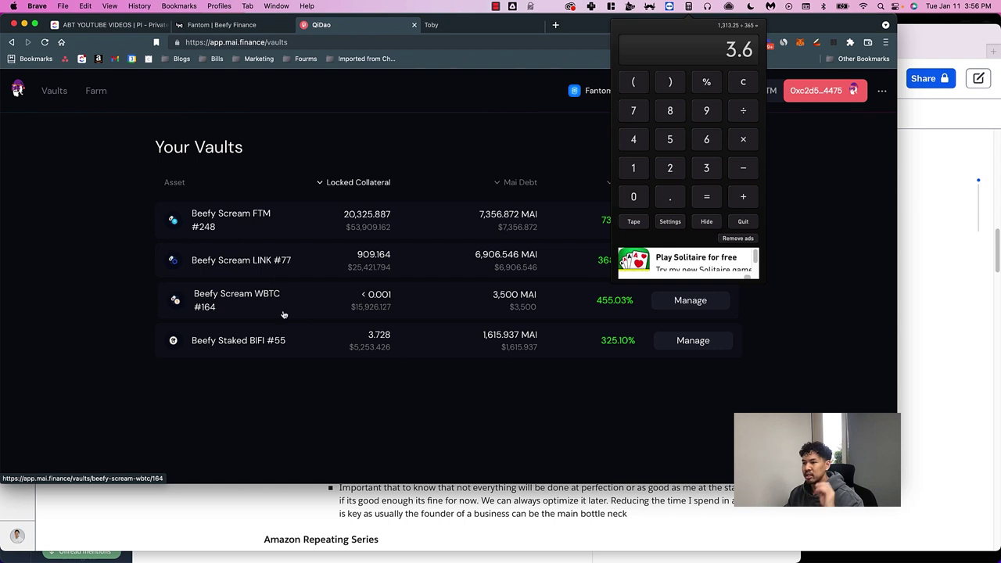
pyautogui.click(688, 8)
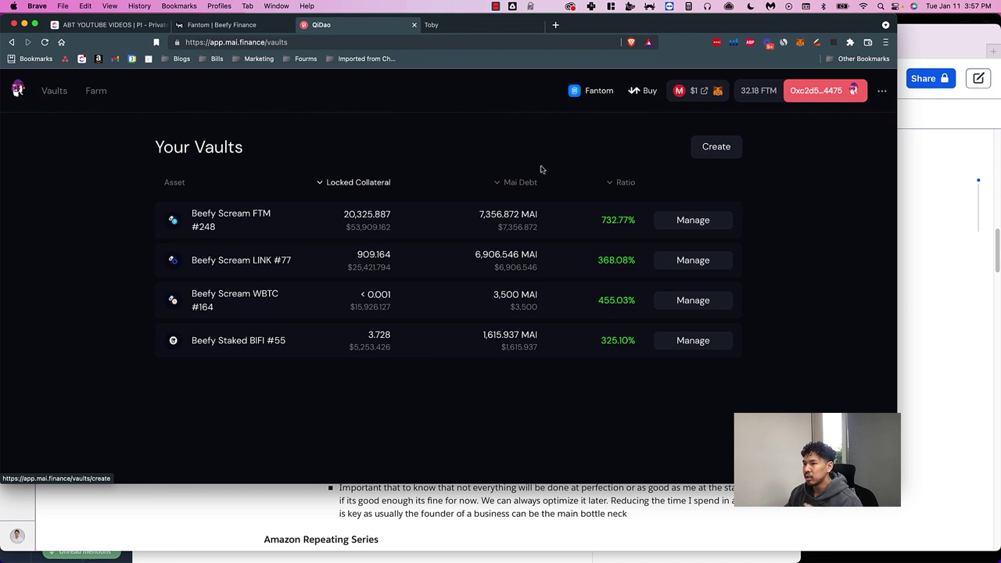
pyautogui.click(227, 26)
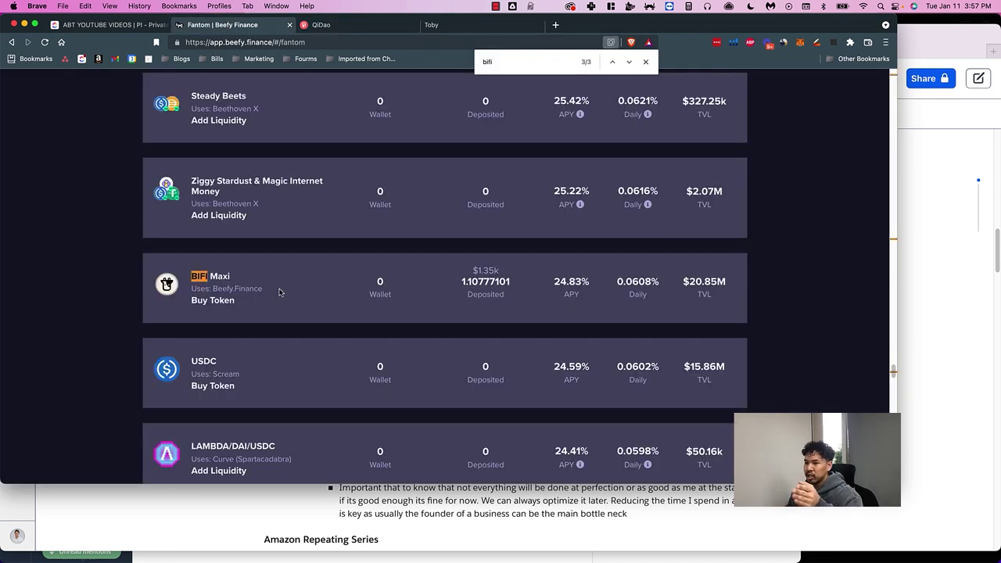
# Step: Open QiDao's Create Vault asset list and highlight the Fantom row's available MAI
pyautogui.click(348, 25)
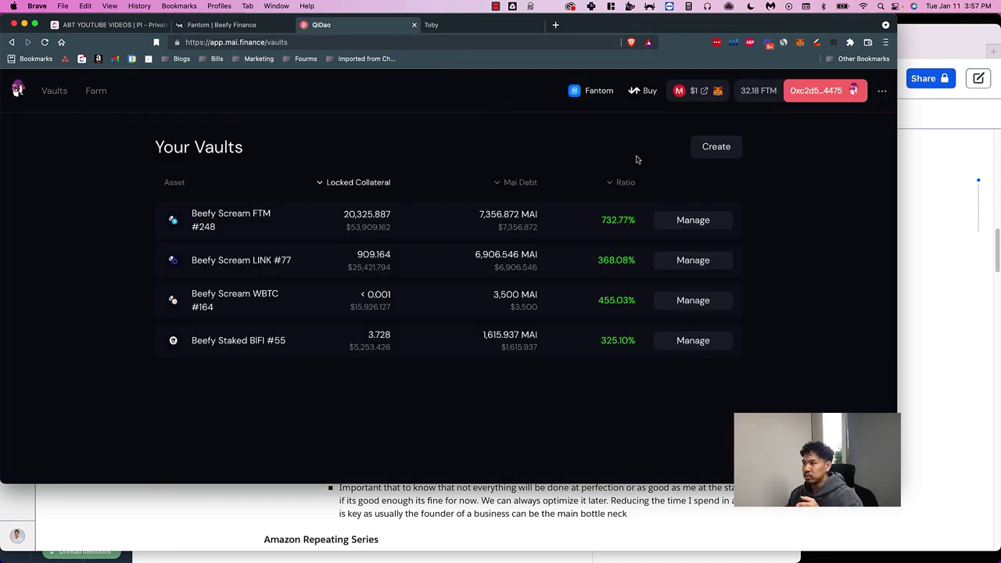
pyautogui.click(708, 148)
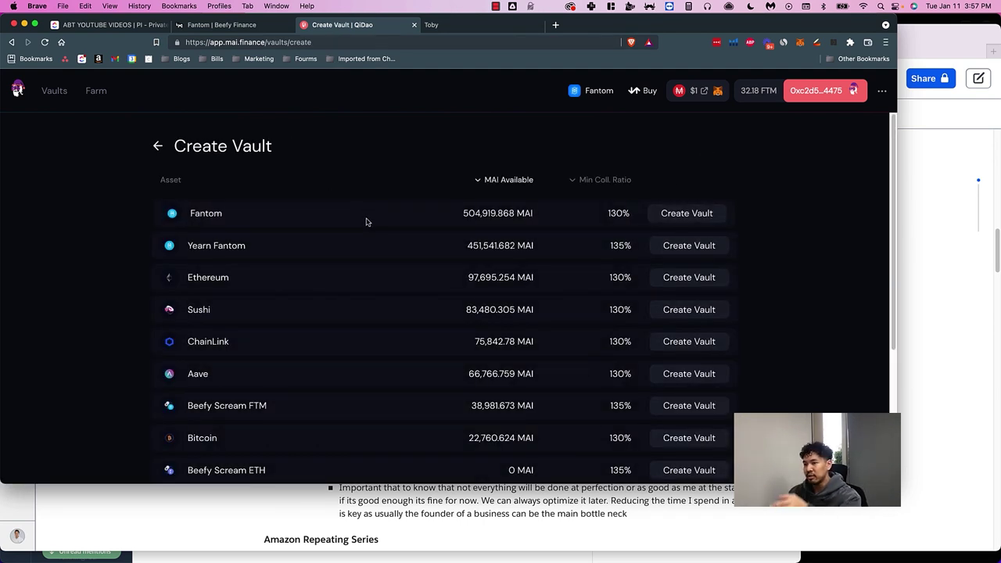
pyautogui.scroll(-5, 368, 223)
pyautogui.scroll(5, 403, 407)
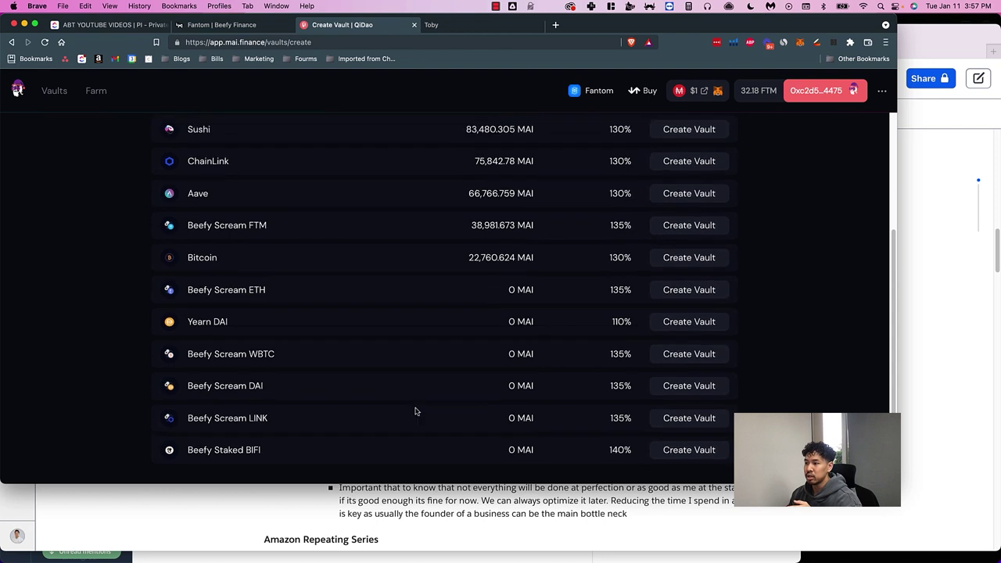
pyautogui.moveTo(463, 213); pyautogui.dragTo(539, 221)
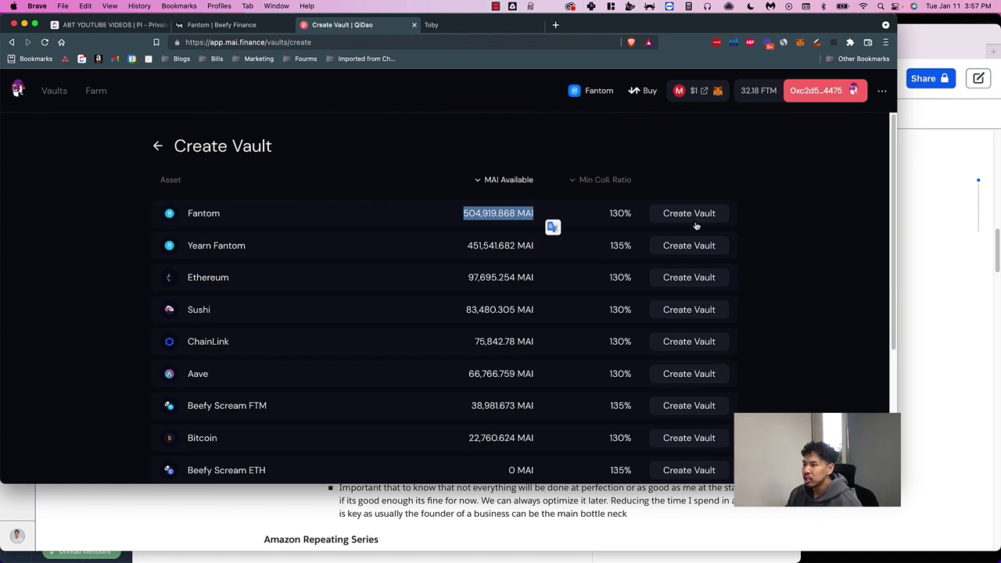
# Step: Glance at the Beefy Finance tab, then return to QiDao's Your Vaults list
pyautogui.click(238, 25)
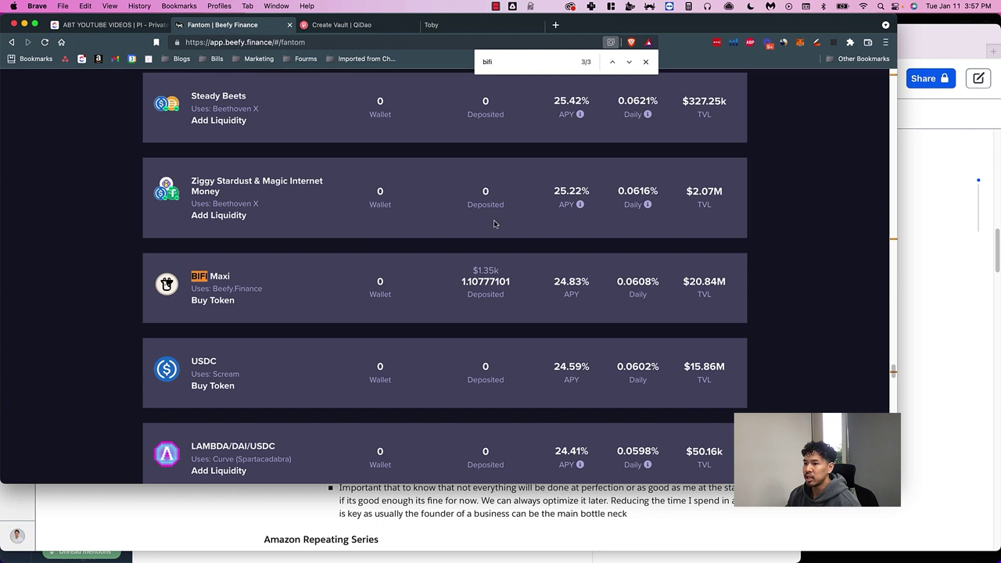
pyautogui.click(372, 30)
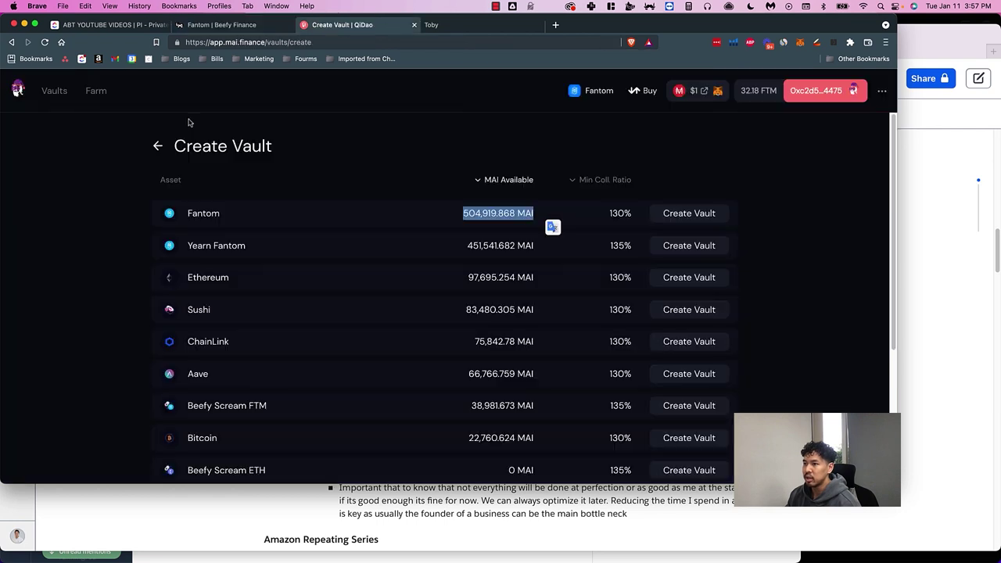
pyautogui.click(154, 146)
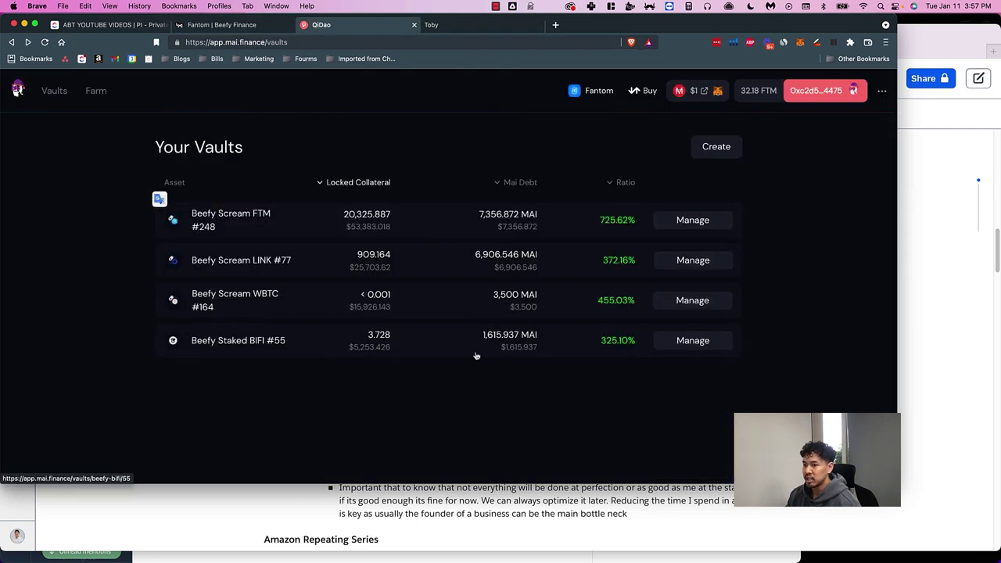
# Step: Open the Beefy Scream FTM #248 vault and expand its liquidation details
pyautogui.click(587, 229)
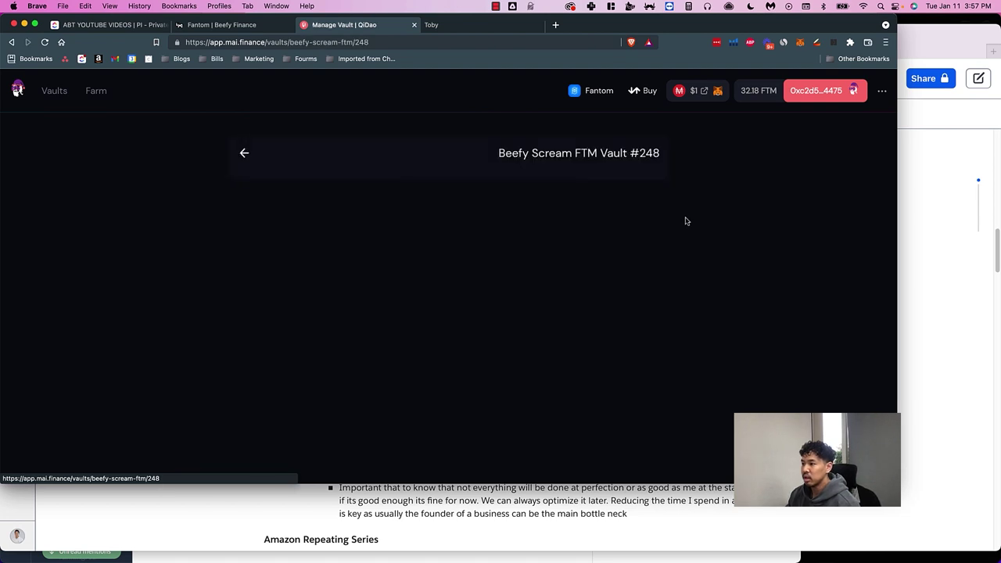
pyautogui.scroll(-2, 395, 234)
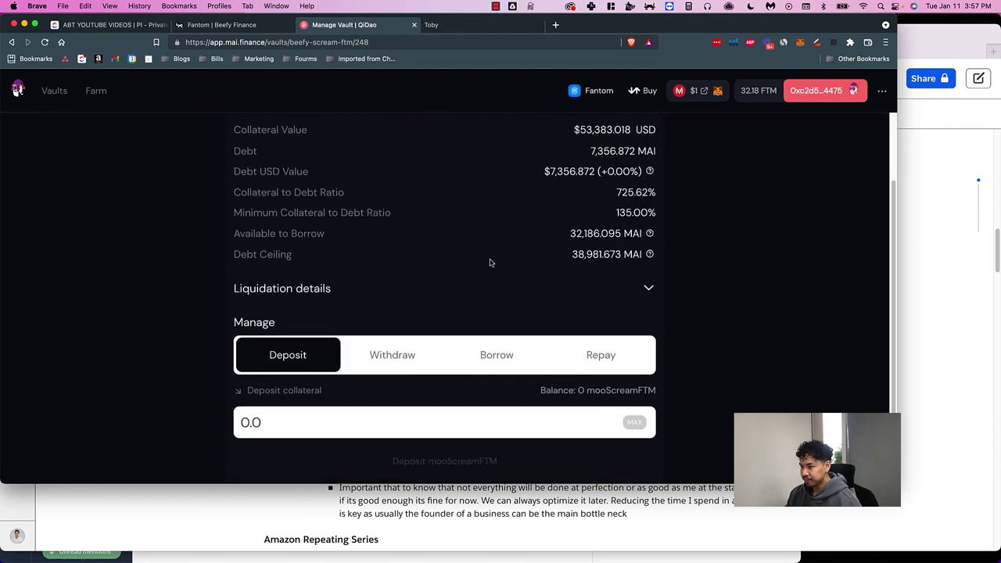
pyautogui.click(489, 286)
pyautogui.scroll(2, 489, 261)
pyautogui.moveTo(579, 220); pyautogui.dragTo(657, 221)
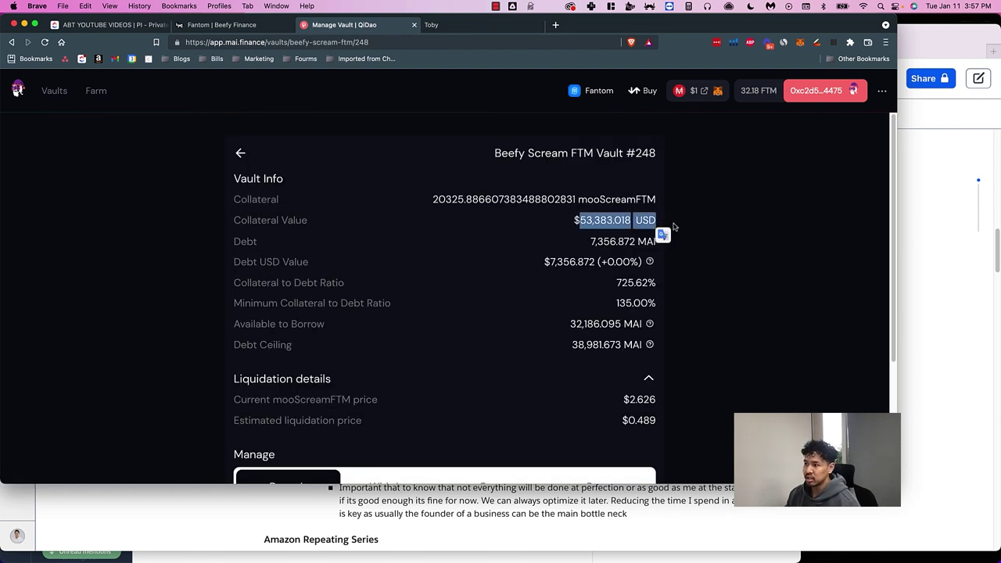
pyautogui.click(674, 269)
pyautogui.scroll(-1, 653, 286)
pyautogui.scroll(-3, 654, 286)
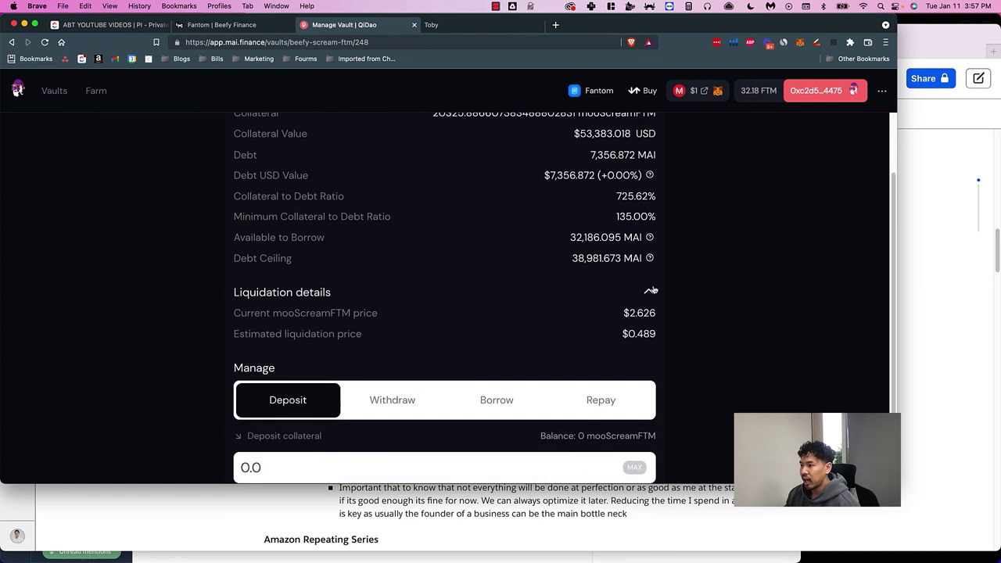
pyautogui.moveTo(617, 292); pyautogui.dragTo(662, 319)
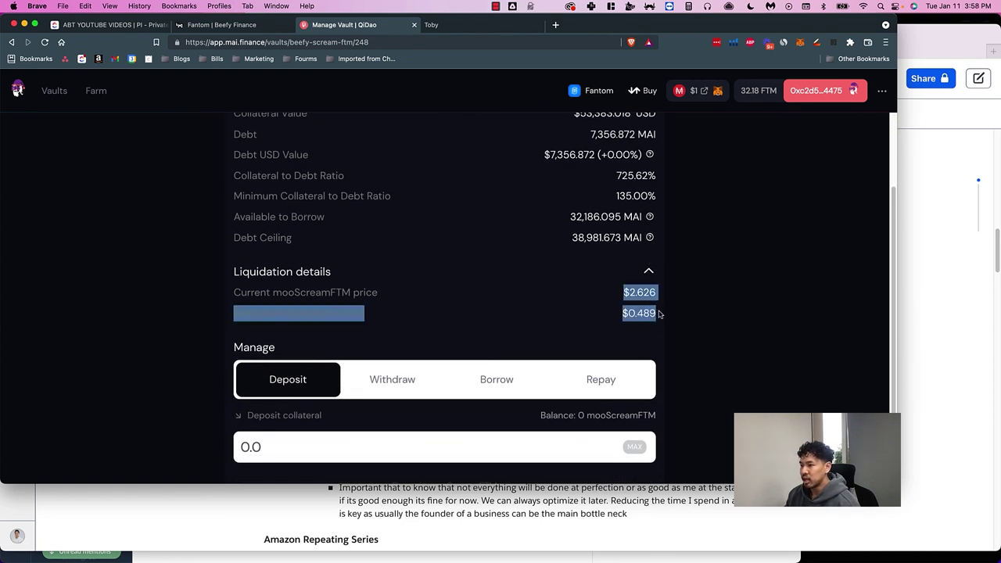
pyautogui.scroll(-2, 661, 319)
# Step: Plan a borrow of about 13,518 MAI, giving a $1.386 liquidation price
pyautogui.click(505, 315)
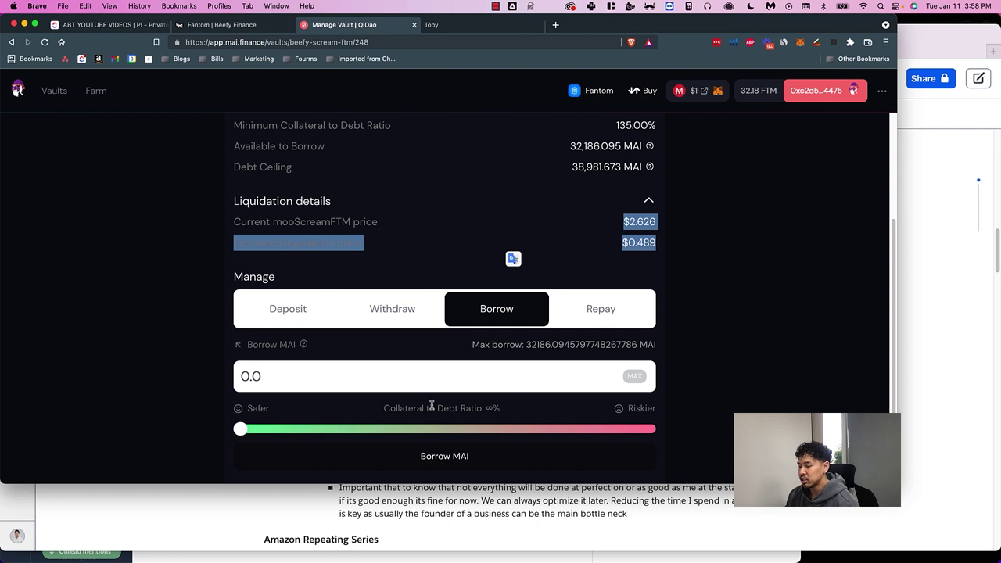
pyautogui.click(291, 440)
pyautogui.click(437, 430)
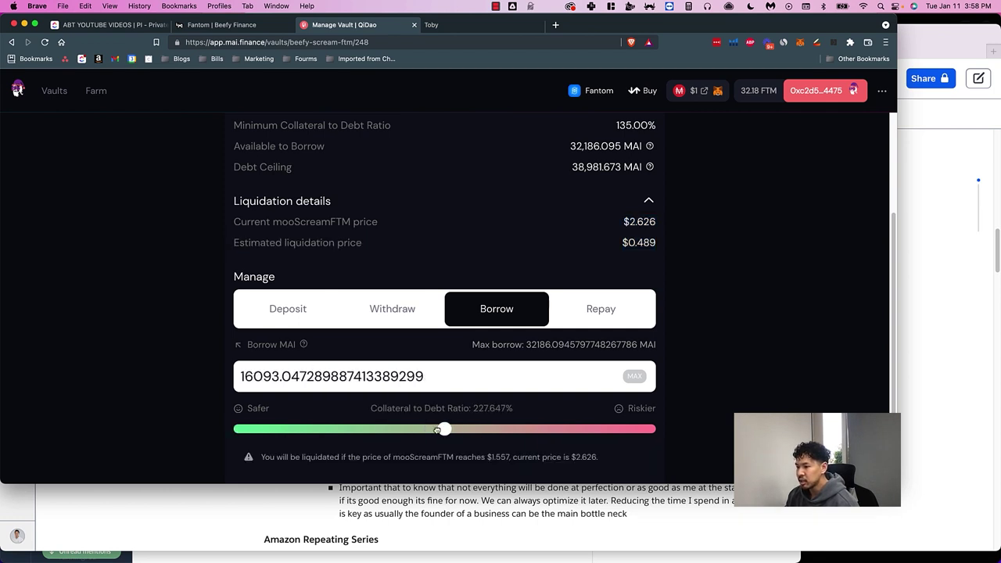
pyautogui.moveTo(437, 430); pyautogui.dragTo(412, 438)
pyautogui.moveTo(307, 457); pyautogui.dragTo(551, 460)
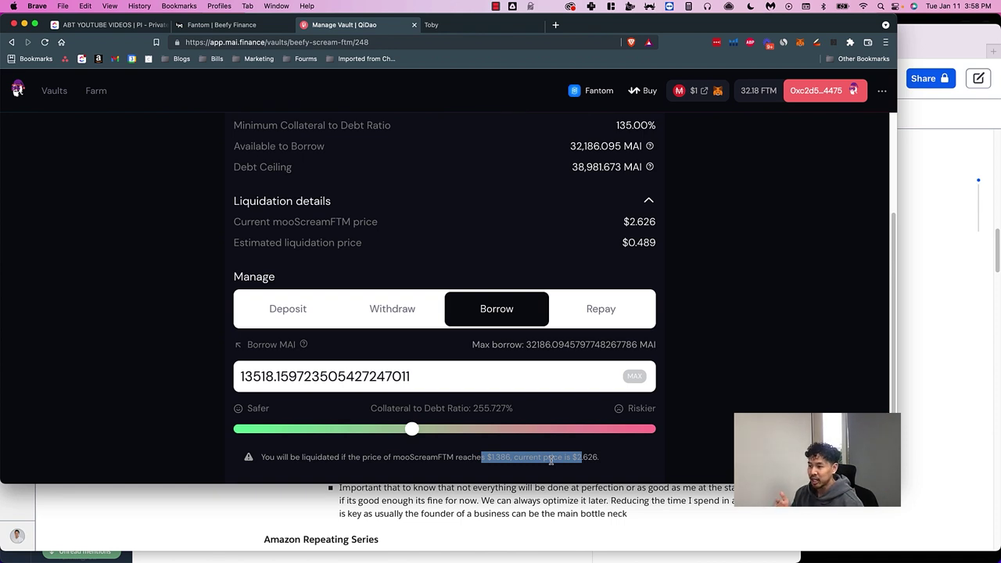
pyautogui.click(476, 22)
# Step: Search 'coingecko fantom' and show Fantom's full-history Max price chart, then return to QiDao
pyautogui.click(491, 43)
pyautogui.write('coin')
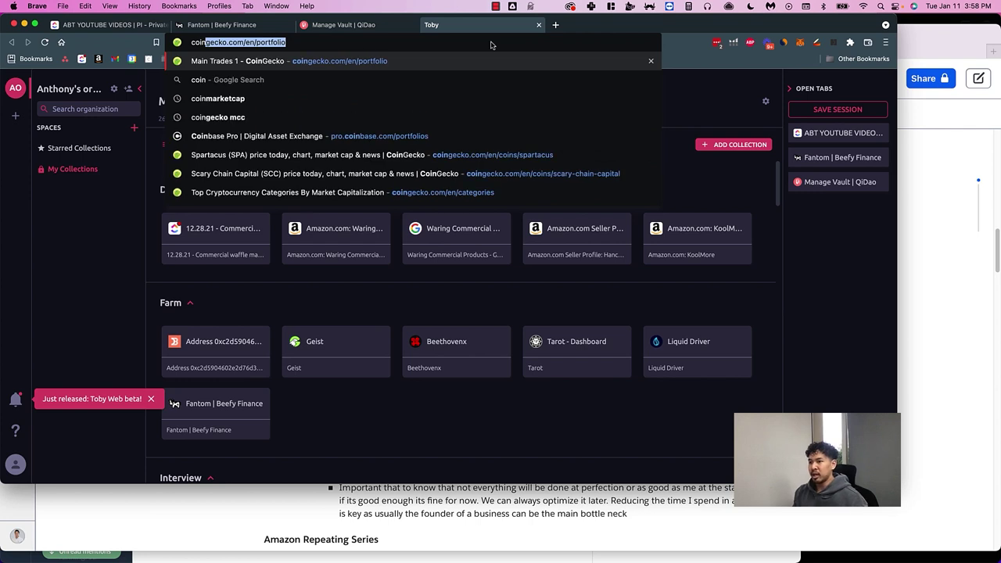
pyautogui.write('g')
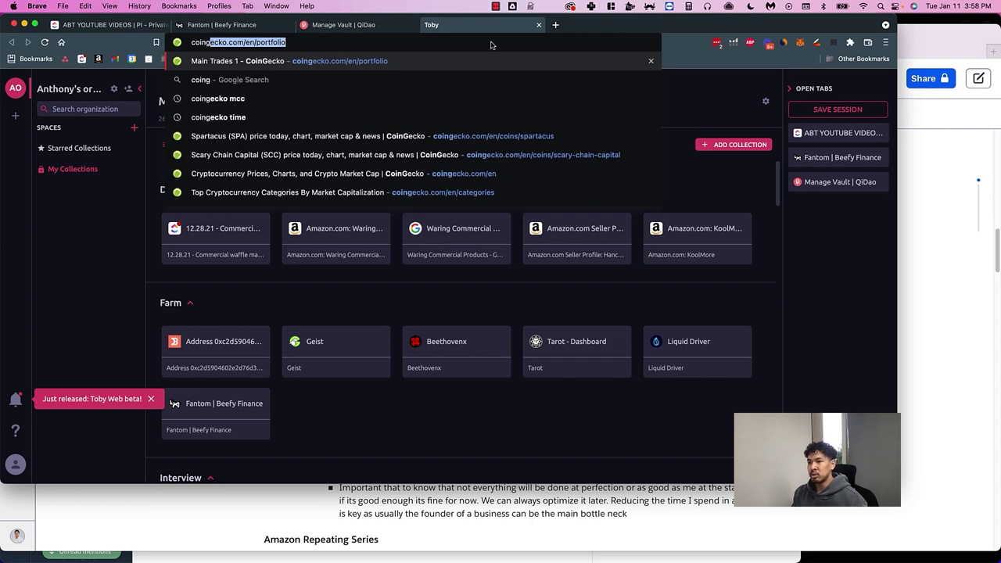
pyautogui.write('ecko fantom')
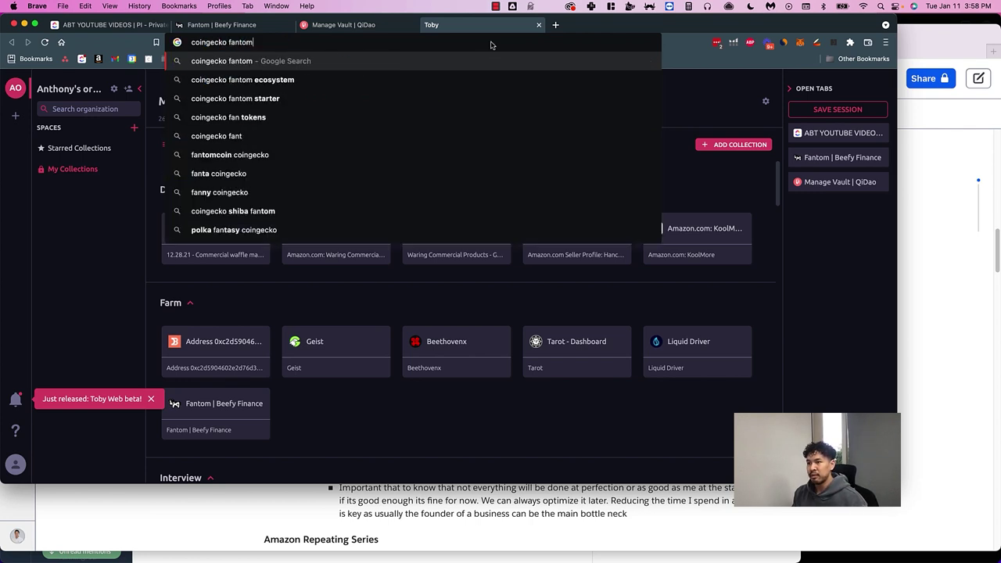
pyautogui.press('Return')
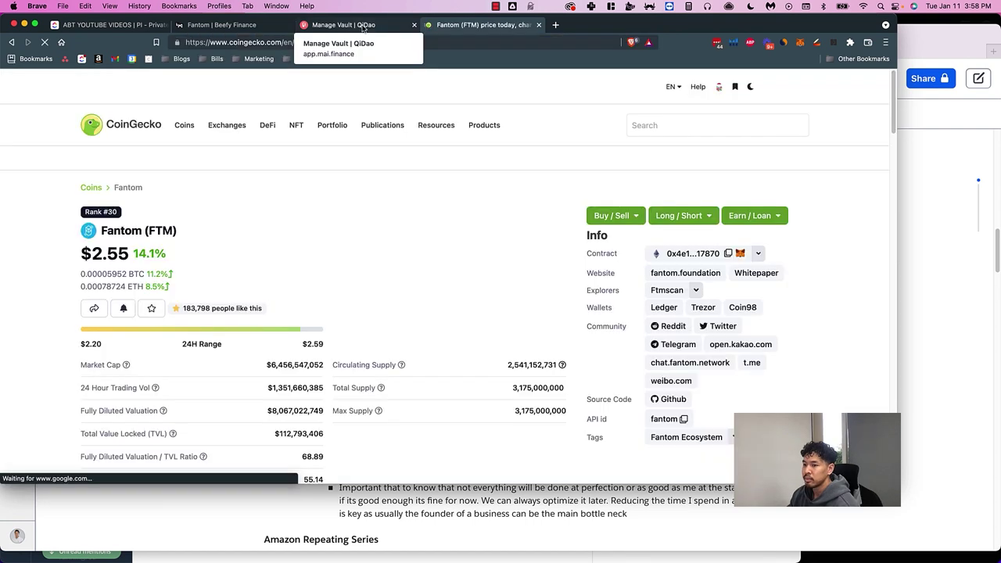
pyautogui.scroll(-5, 383, 209)
pyautogui.scroll(-4, 386, 209)
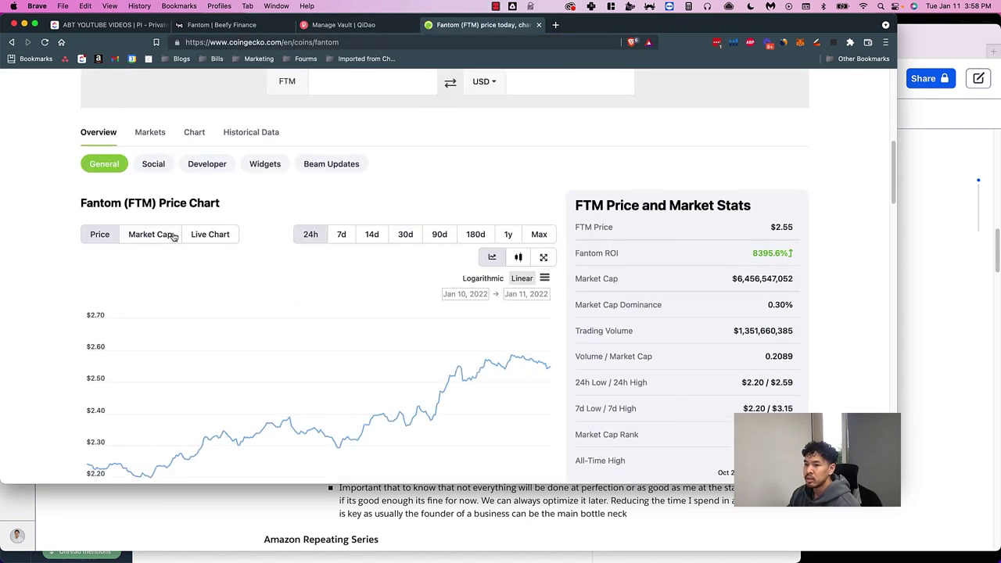
pyautogui.click(539, 235)
pyautogui.scroll(-10, 515, 222)
pyautogui.scroll(6, 493, 266)
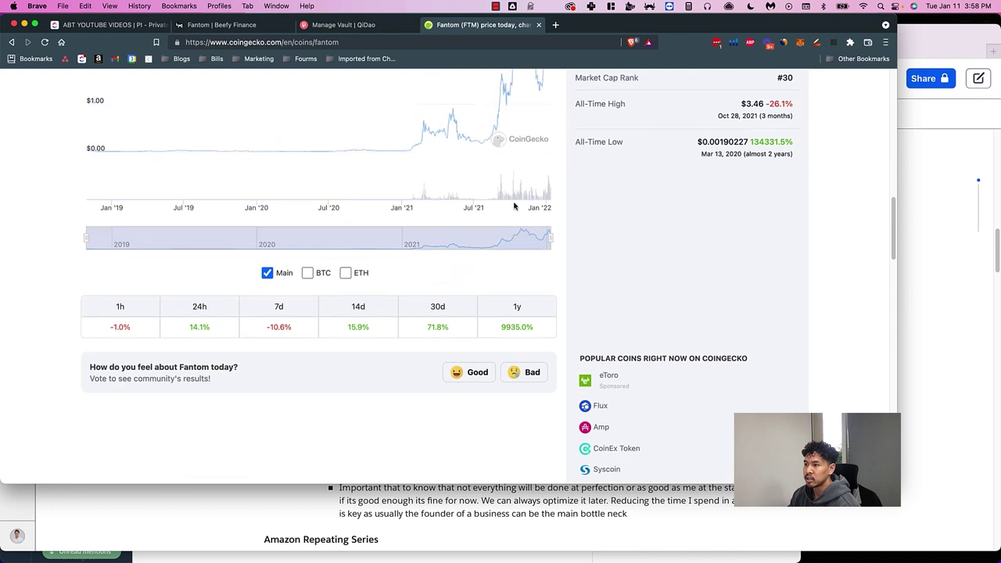
pyautogui.hotkey('ctrl', 'shift', 'Tab')
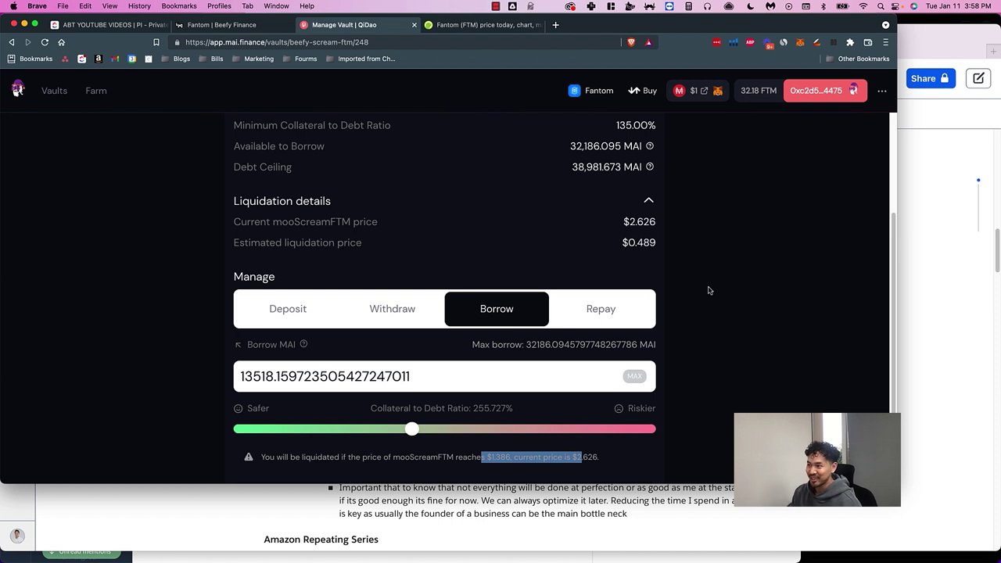
# Step: Note the $0.489 liquidation price, then chart Fantom's one-year market cap on CoinGecko
pyautogui.moveTo(617, 242); pyautogui.dragTo(663, 247)
pyautogui.click(483, 25)
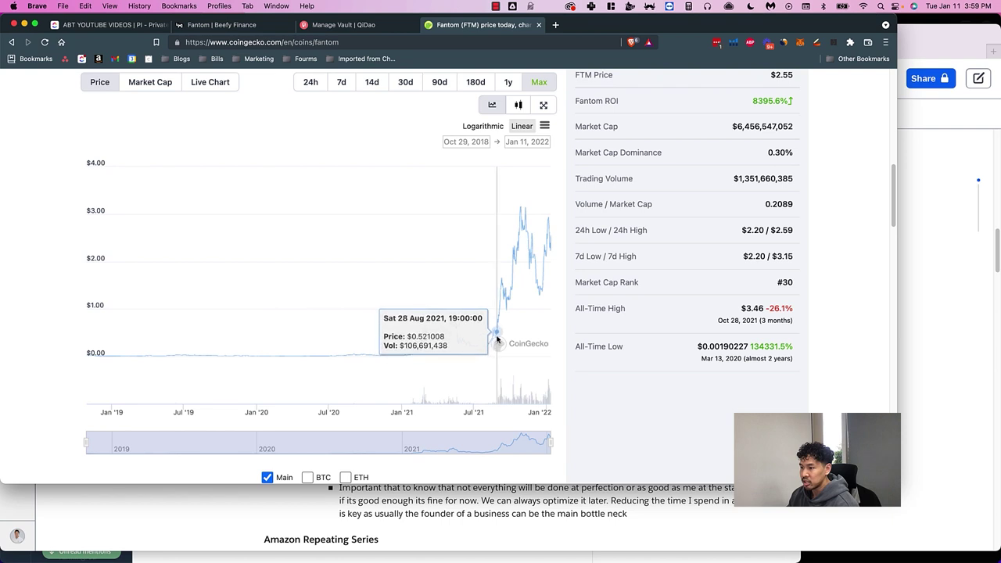
pyautogui.click(508, 82)
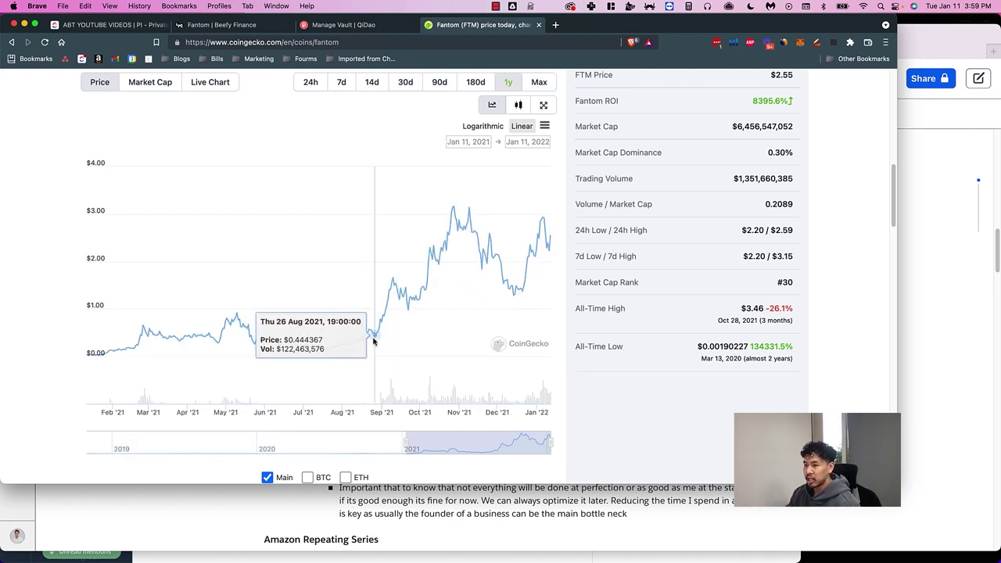
pyautogui.click(149, 81)
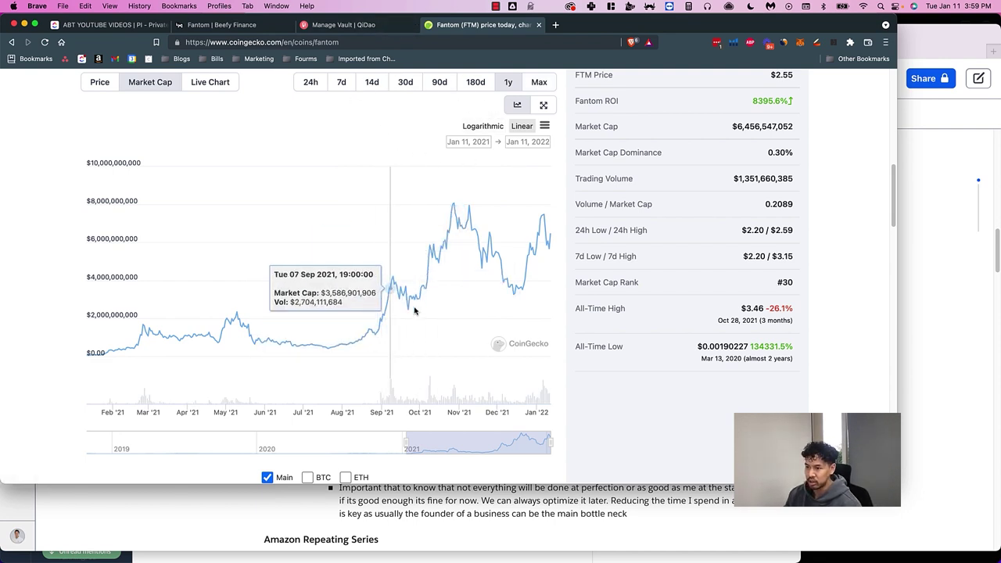
pyautogui.click(381, 26)
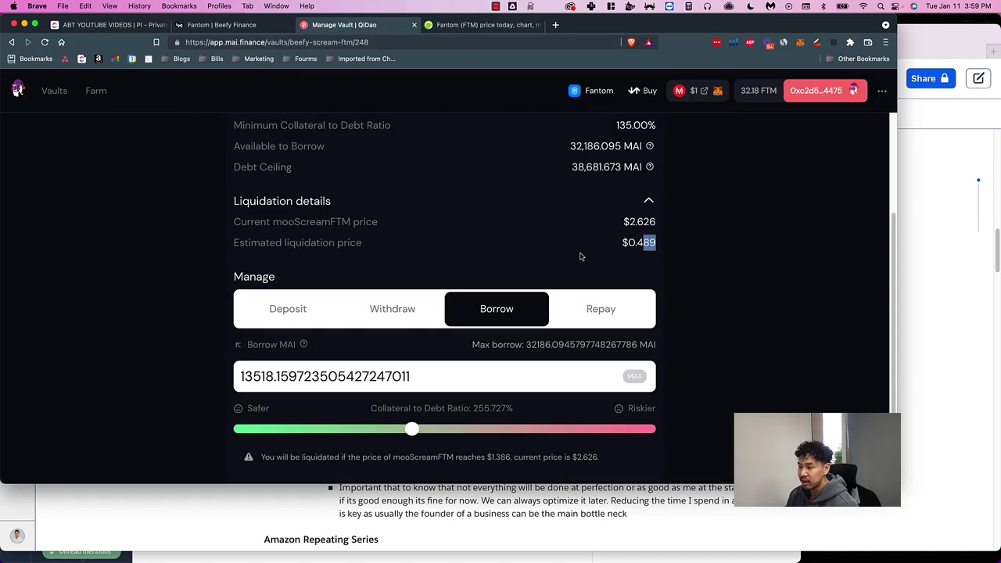
pyautogui.scroll(-3, 547, 313)
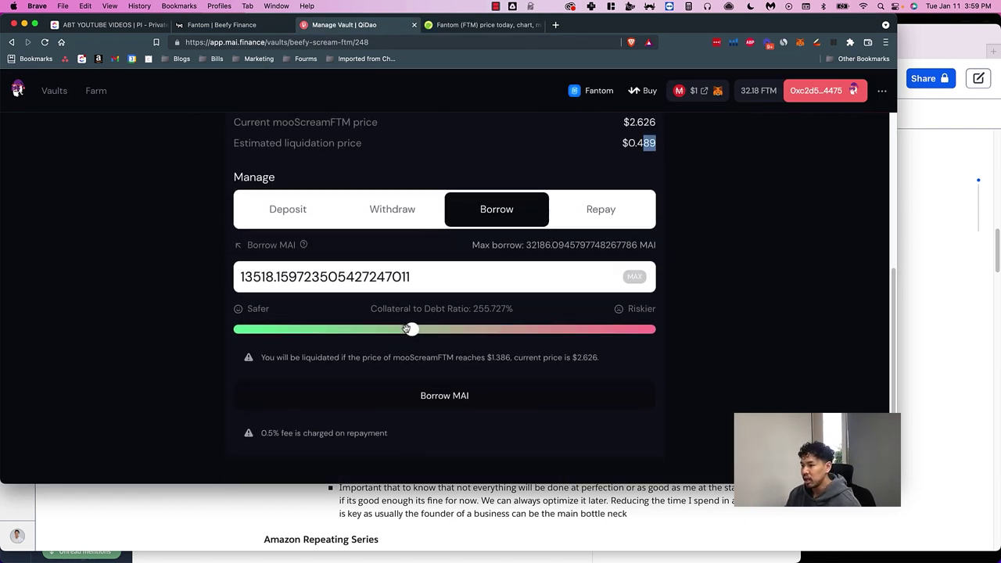
# Step: Raise the planned borrow to about 23,174 MAI, moving liquidation to $2.028
pyautogui.moveTo(410, 328); pyautogui.dragTo(534, 328)
pyautogui.moveTo(486, 358); pyautogui.dragTo(570, 353)
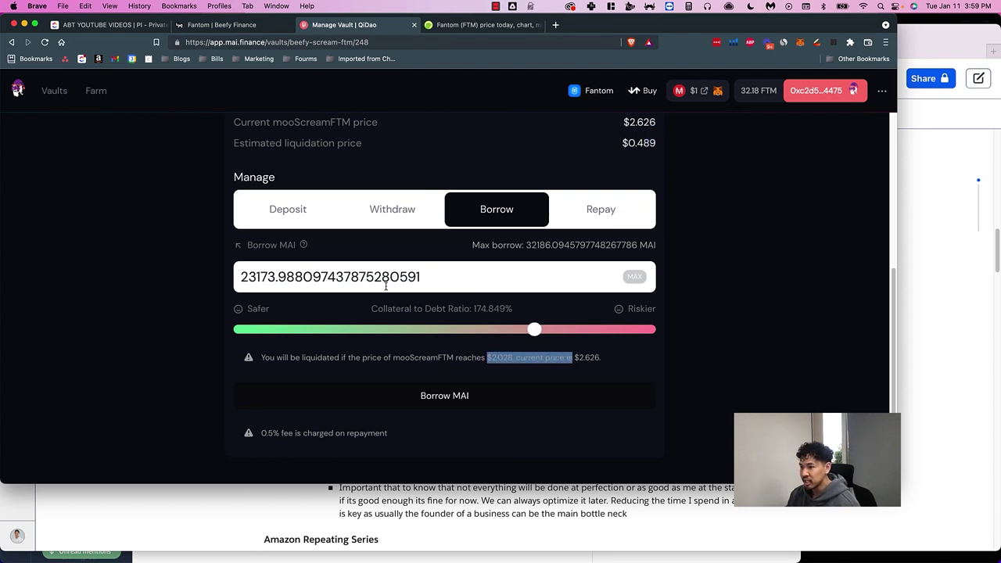
pyautogui.moveTo(257, 277); pyautogui.dragTo(398, 279)
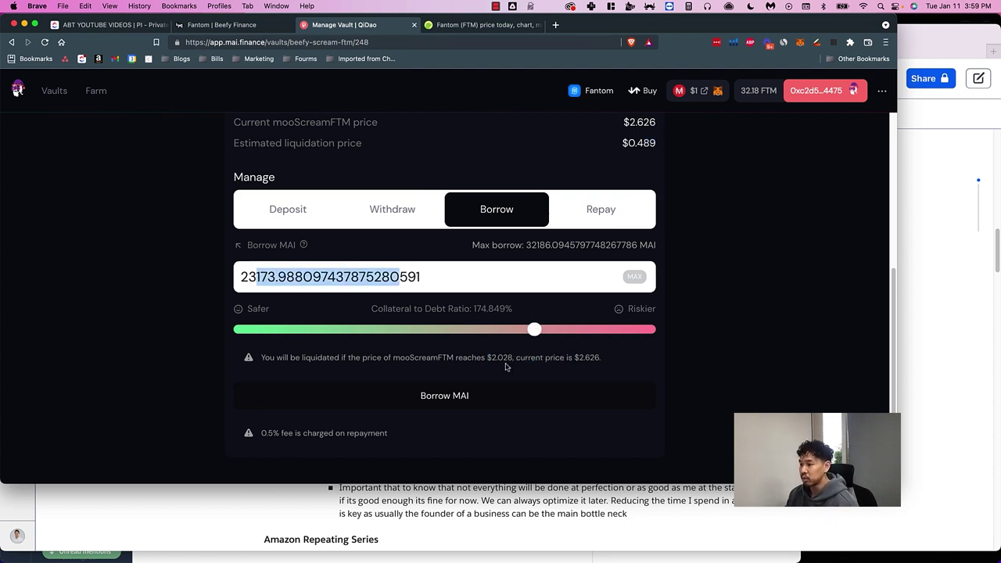
pyautogui.moveTo(486, 357); pyautogui.dragTo(521, 360)
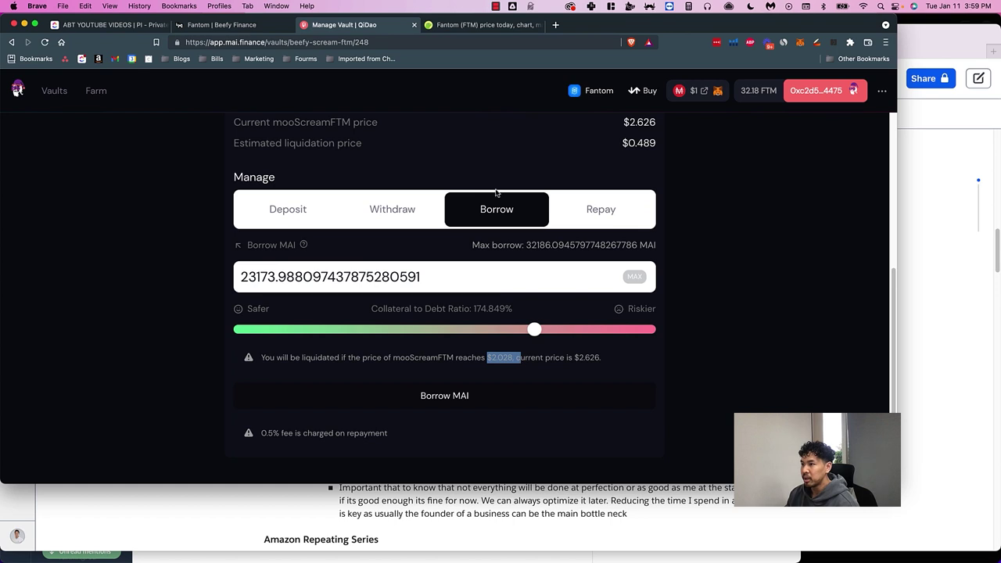
pyautogui.click(479, 30)
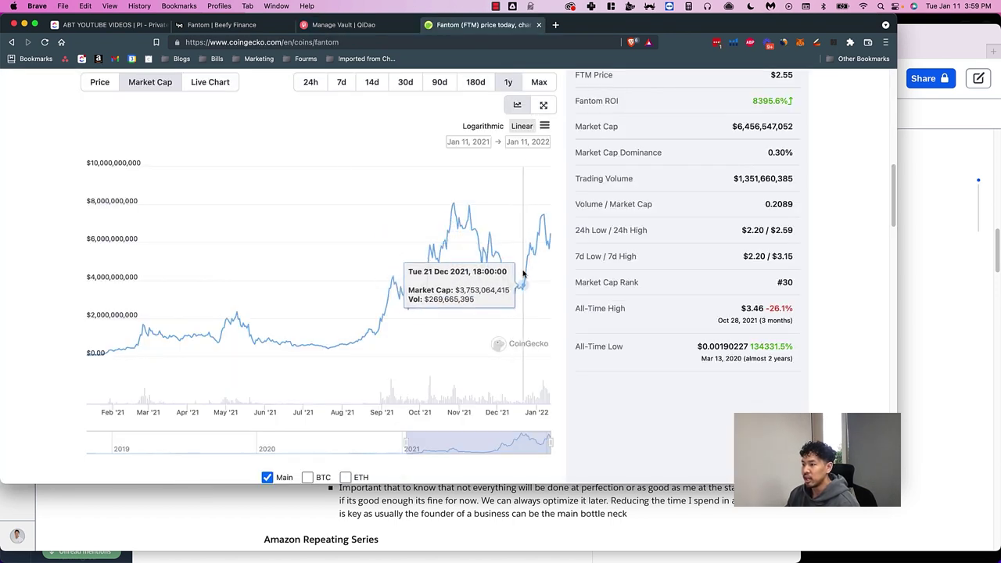
# Step: Switch the Fantom chart back to one-year price, then return to the QiDao vault
pyautogui.click(98, 84)
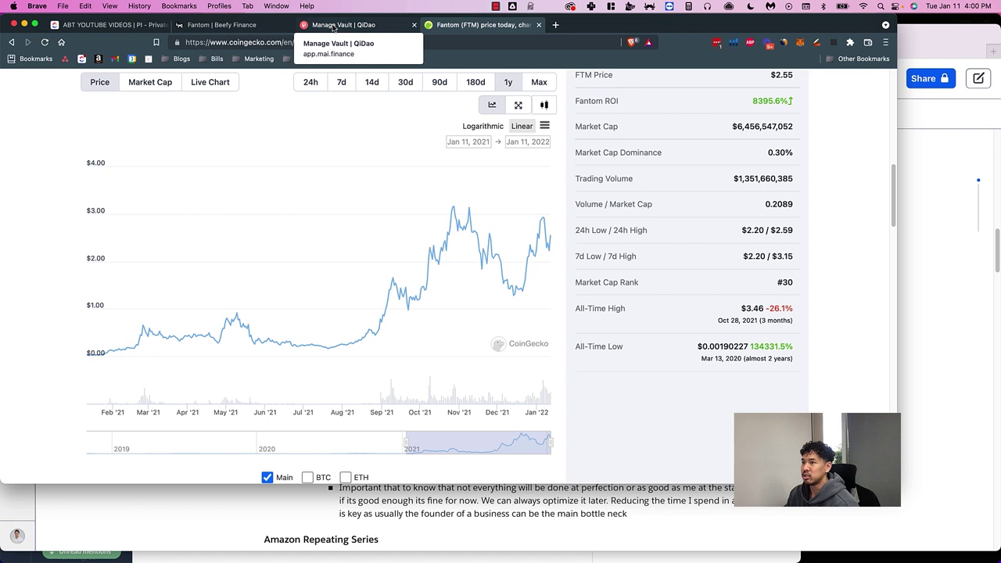
pyautogui.click(354, 29)
# Step: Go back to Your Vaults and open the Beefy Staked BIFI #55 vault
pyautogui.scroll(1, 662, 196)
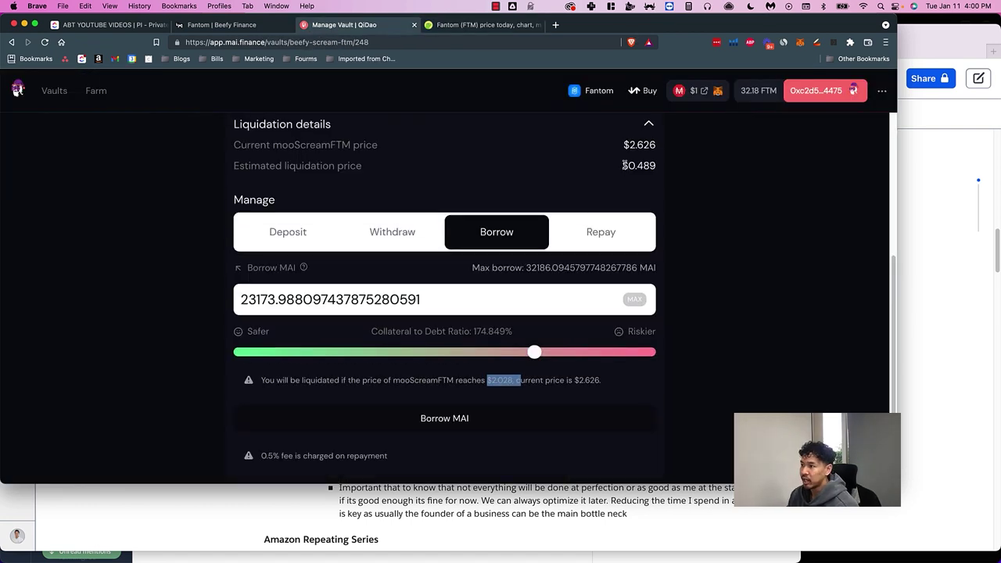
pyautogui.moveTo(624, 162); pyautogui.dragTo(656, 162)
pyautogui.scroll(4, 361, 175)
pyautogui.scroll(2, 361, 175)
pyautogui.click(244, 158)
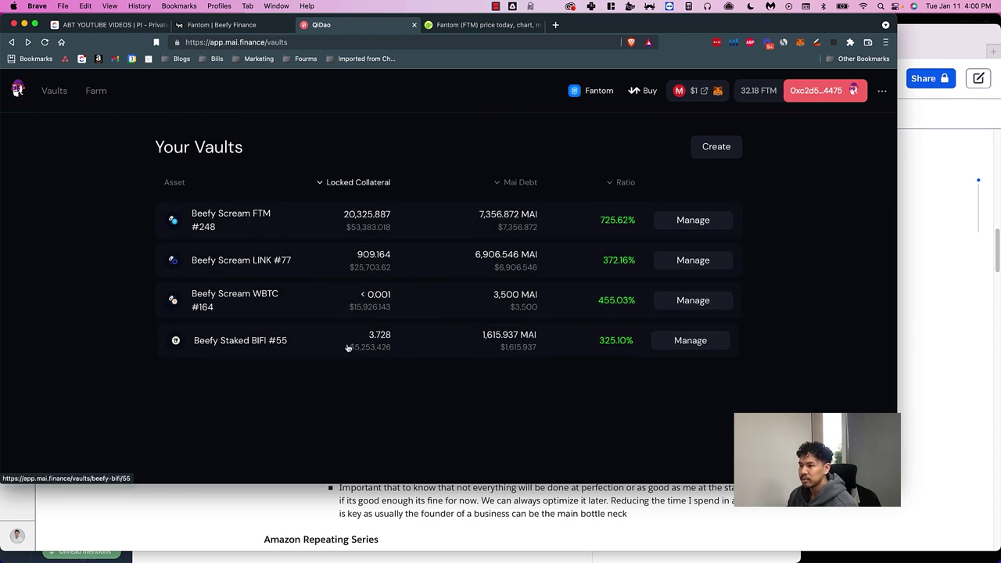
pyautogui.click(348, 347)
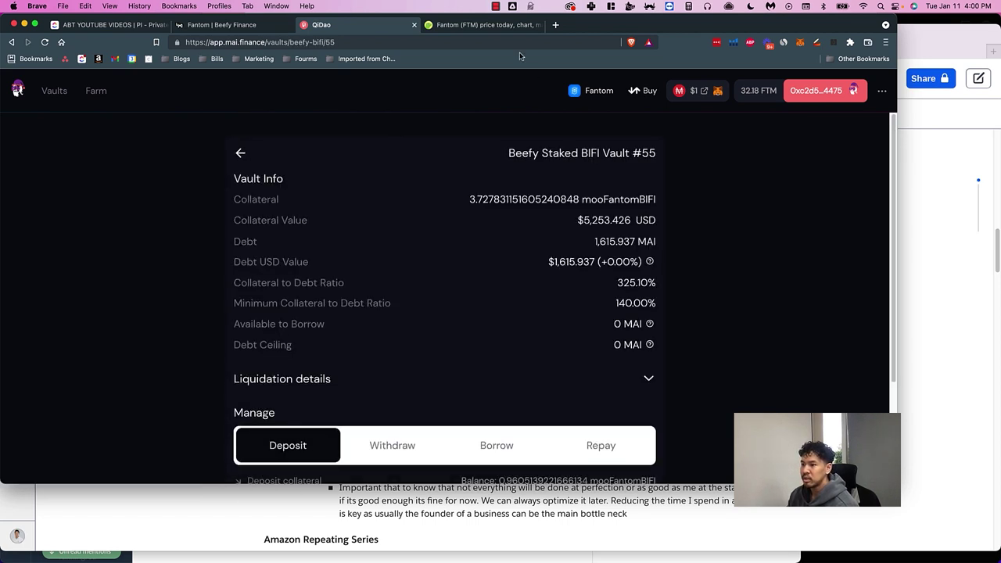
# Step: Expand the BIFI vault's liquidation details and highlight the $606.871 estimated liquidation price
pyautogui.click(479, 24)
pyautogui.click(336, 25)
pyautogui.scroll(-3, 647, 255)
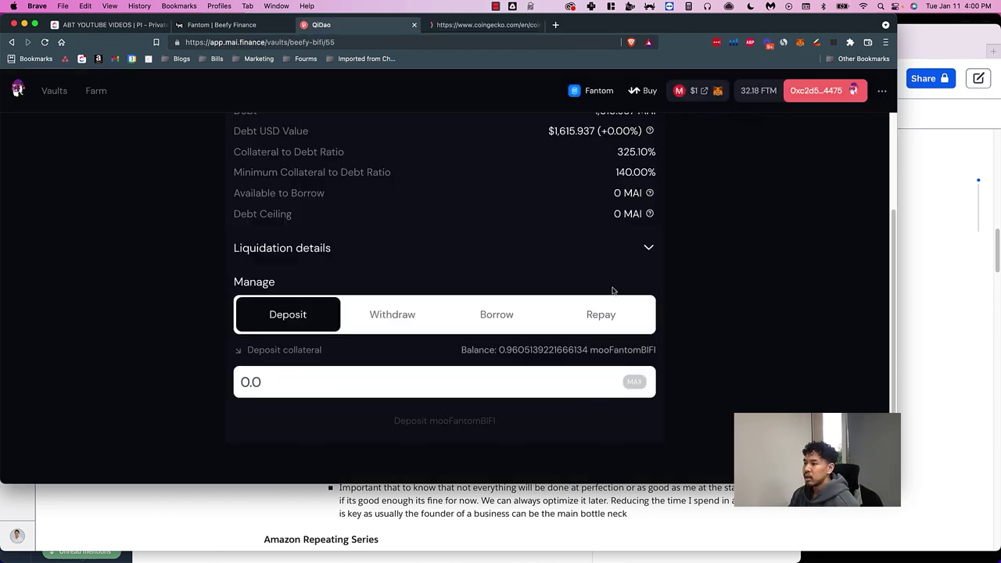
pyautogui.click(647, 248)
pyautogui.moveTo(612, 289); pyautogui.dragTo(660, 296)
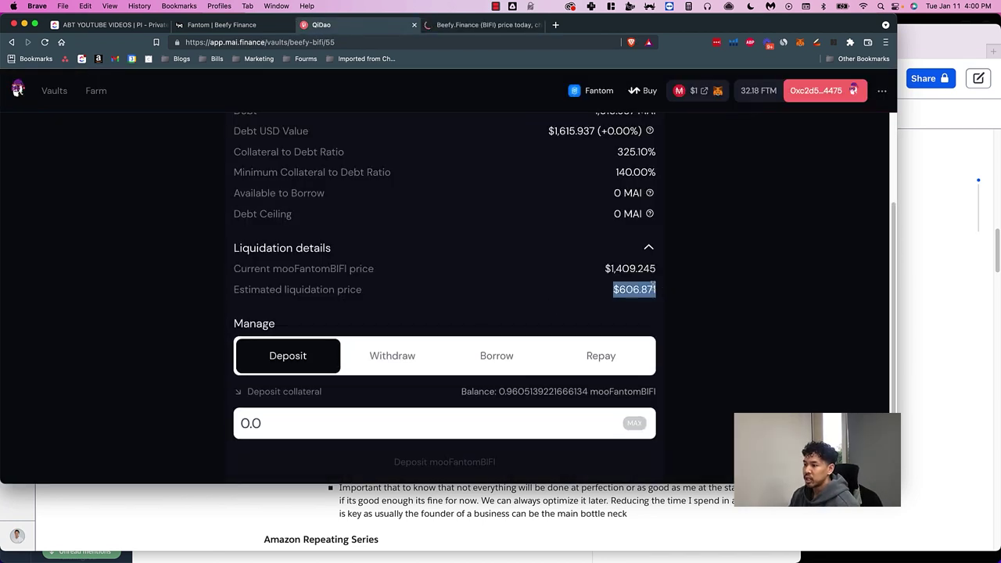
# Step: Show Beefy.Finance's full-history BIFI price chart on CoinGecko, then return to QiDao
pyautogui.click(488, 25)
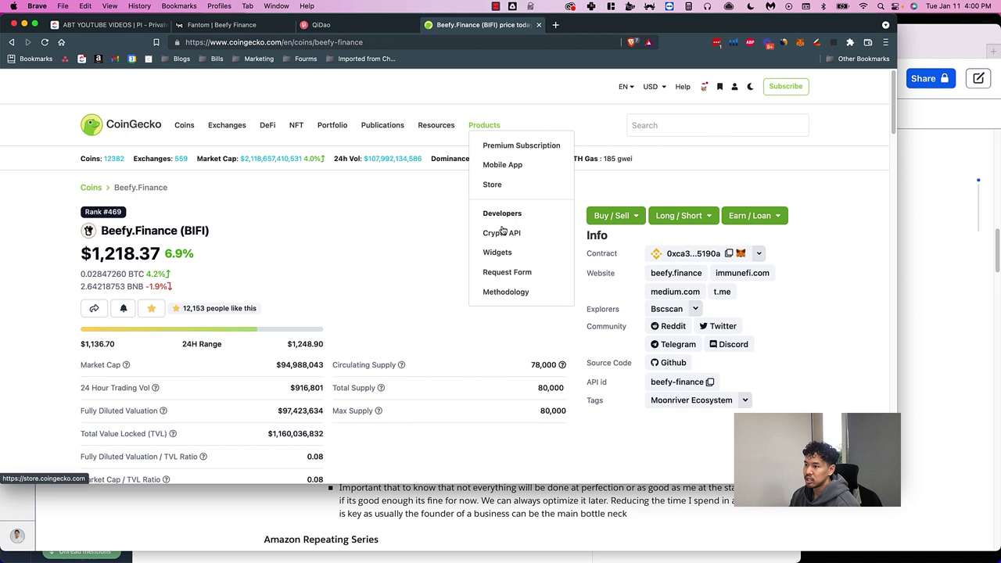
pyautogui.scroll(-5, 390, 250)
pyautogui.scroll(3, 450, 253)
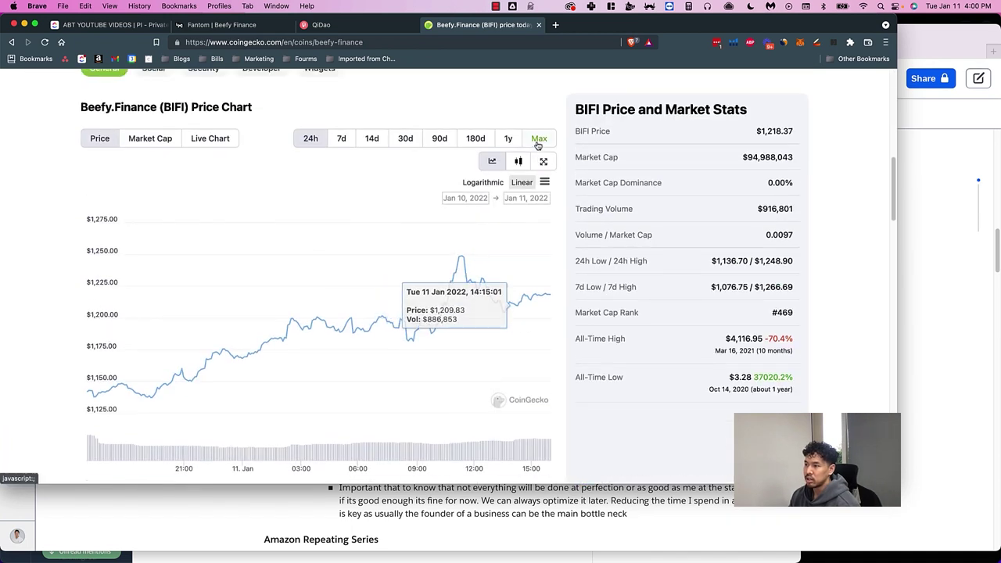
pyautogui.click(539, 139)
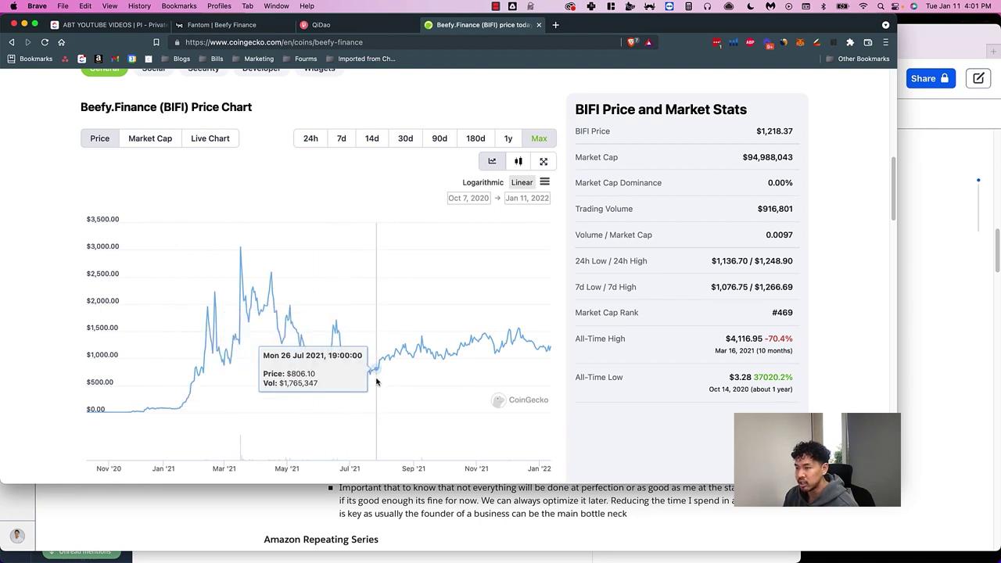
pyautogui.click(340, 25)
# Step: Open Beefy Scream LINK Vault #77 and highlight its $10.255 estimated liquidation price
pyautogui.scroll(4, 313, 168)
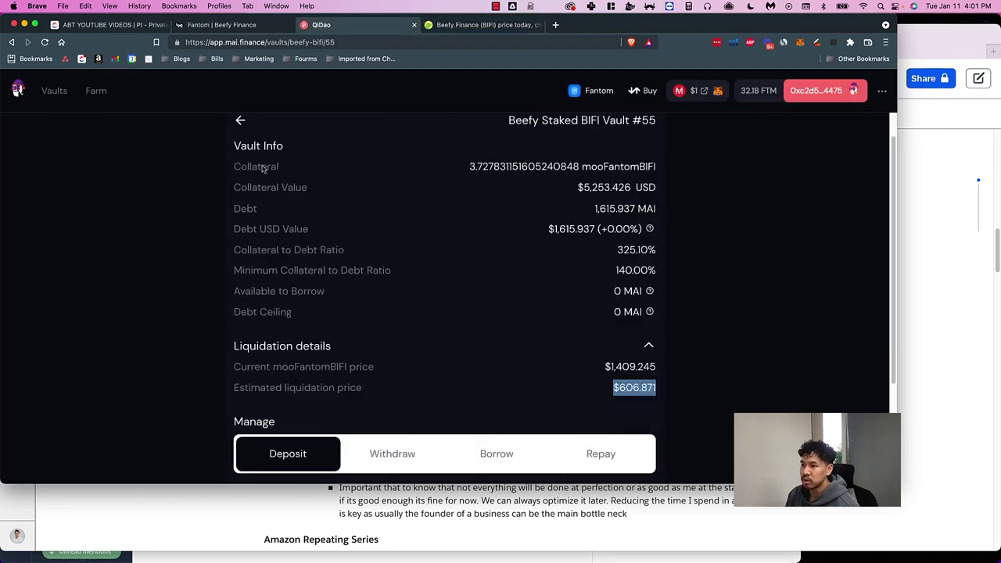
pyautogui.click(240, 159)
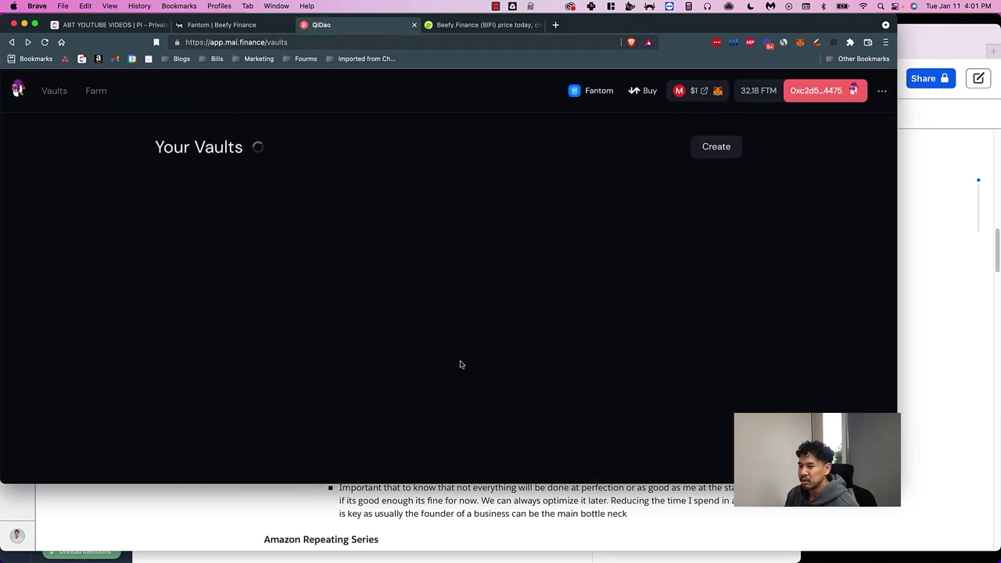
pyautogui.click(459, 271)
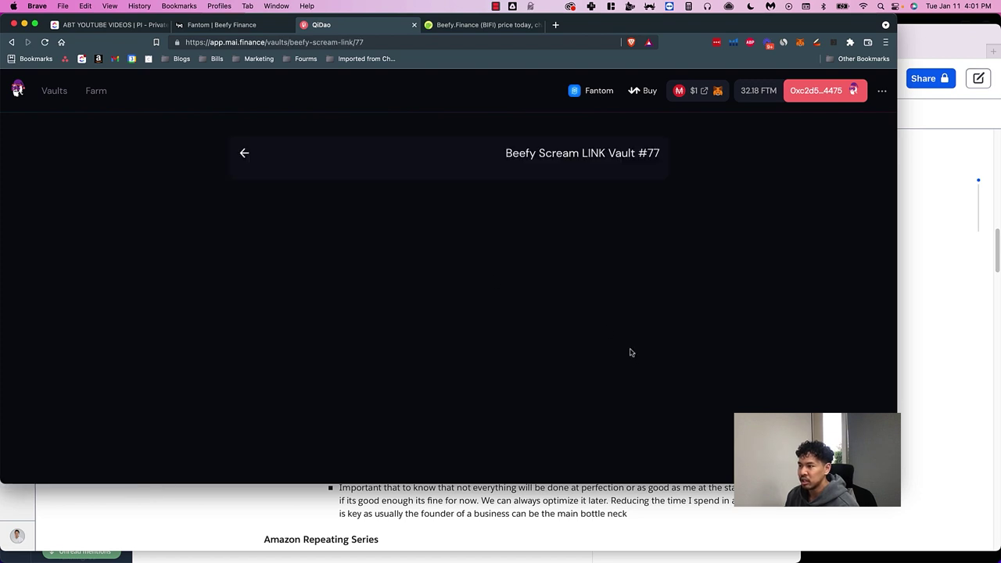
pyautogui.click(648, 380)
pyautogui.scroll(-3, 645, 359)
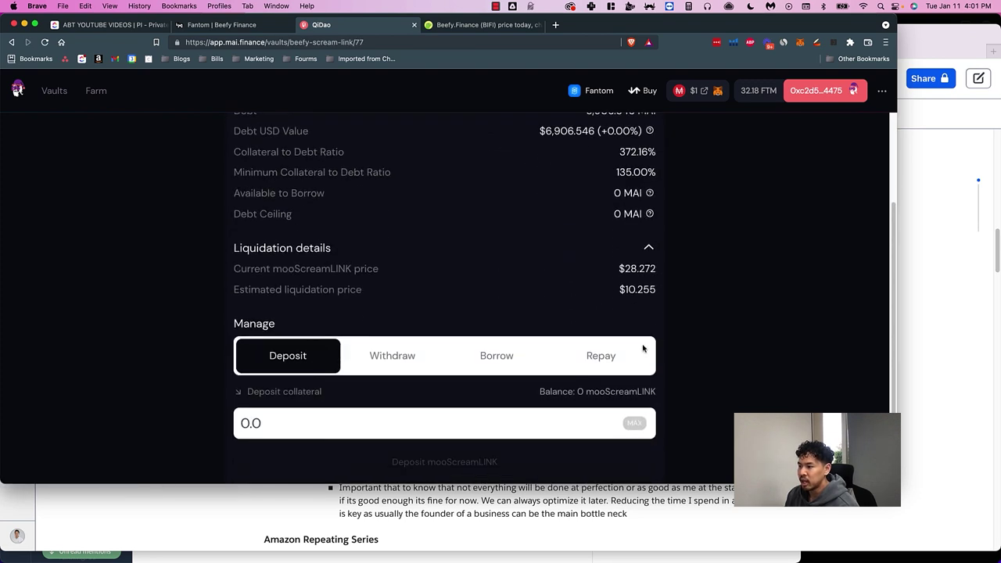
pyautogui.moveTo(614, 288); pyautogui.dragTo(651, 286)
# Step: Search CoinGecko for 'link' to open the Chainlink page
pyautogui.click(505, 25)
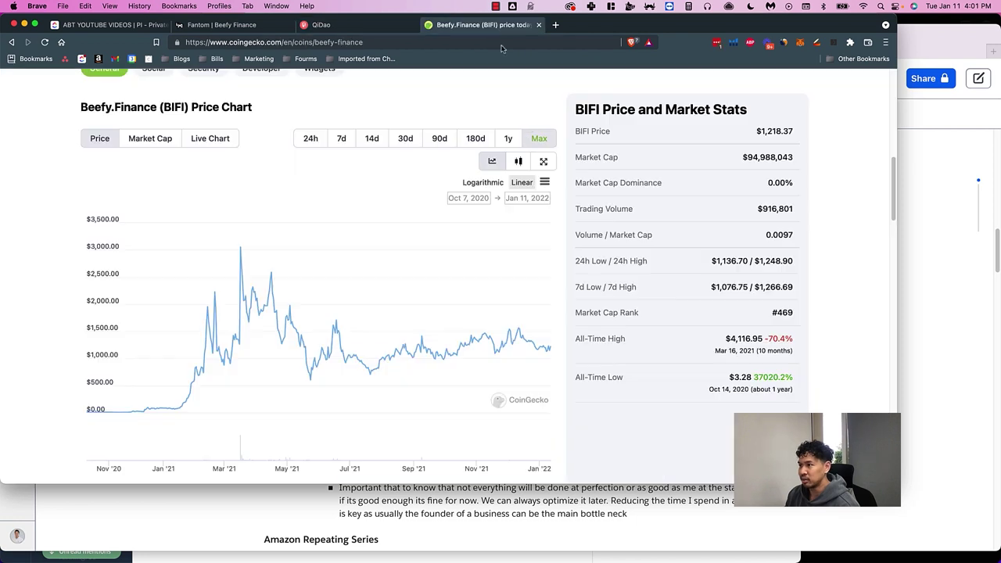
pyautogui.scroll(10, 592, 115)
pyautogui.click(668, 118)
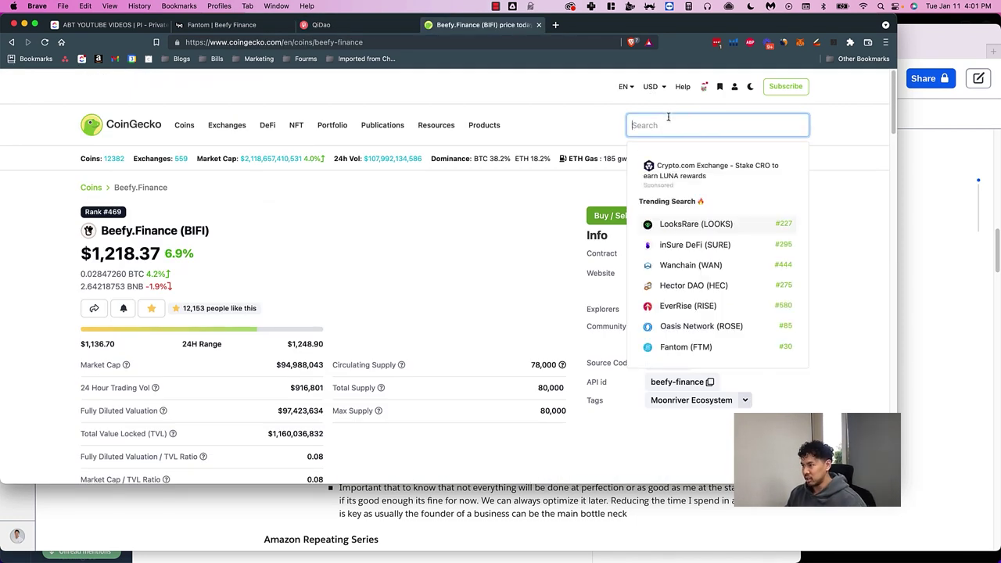
pyautogui.write('link')
pyautogui.press('Return')
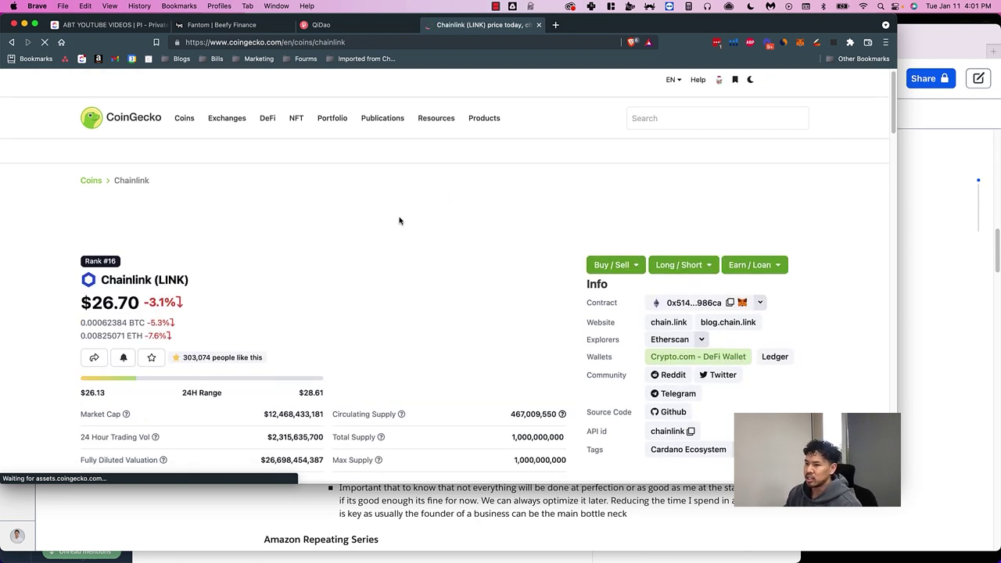
# Step: Show Chainlink's price chart over one year, then its full history
pyautogui.scroll(-5, 450, 252)
pyautogui.click(508, 313)
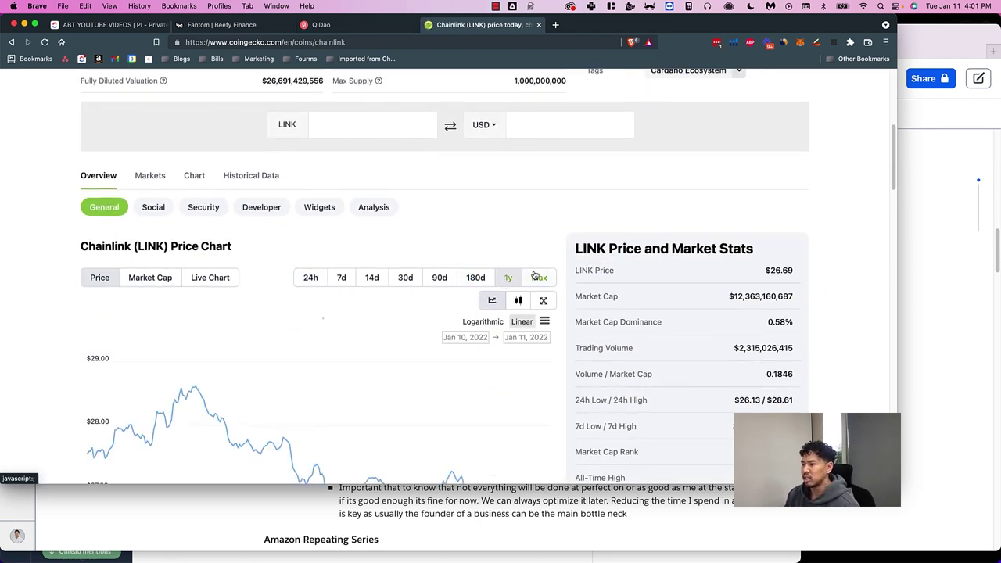
pyautogui.scroll(-2, 396, 220)
pyautogui.scroll(-3, 396, 219)
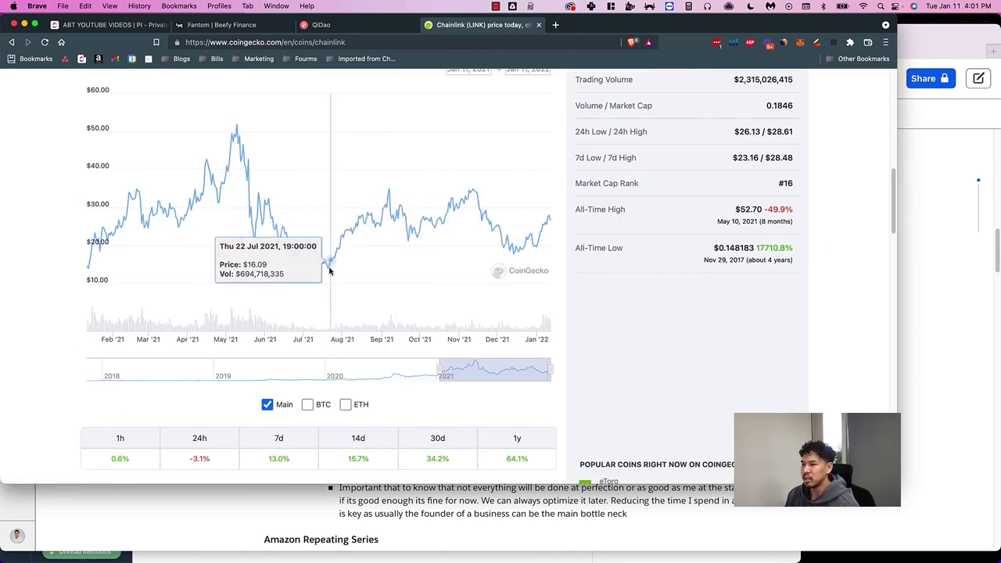
pyautogui.scroll(4, 328, 271)
pyautogui.click(539, 315)
pyautogui.scroll(-5, 336, 235)
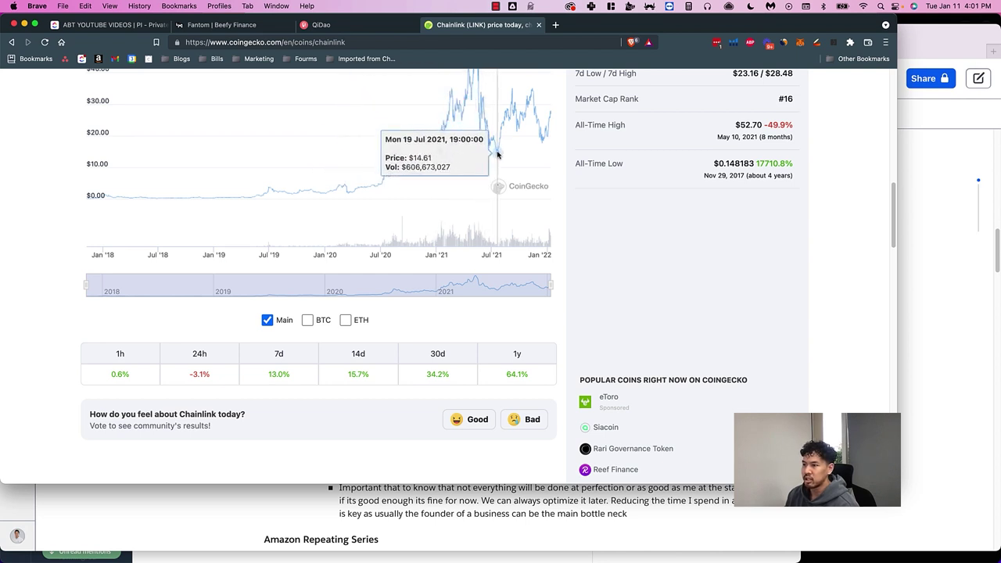
pyautogui.click(370, 23)
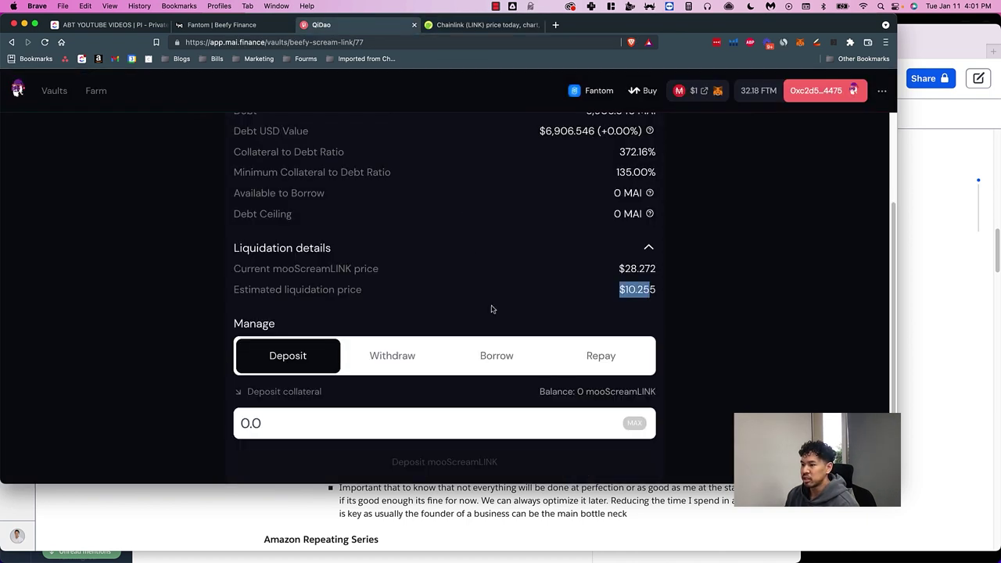
# Step: Select the LINK vault's 10.255 liquidation price, glance at the Beefy Finance tab, then return to Your Vaults
pyautogui.doubleClick(635, 290)
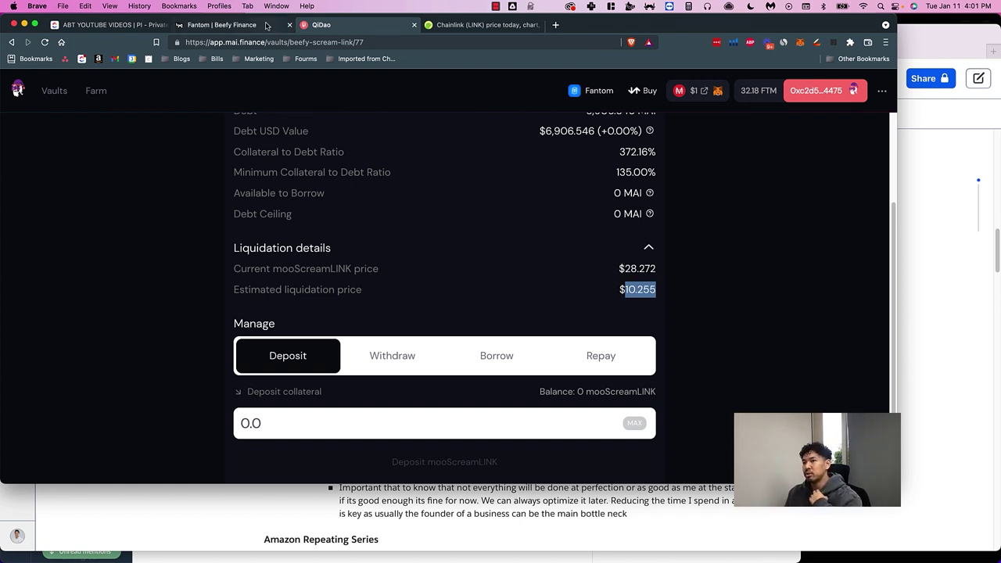
pyautogui.click(265, 25)
pyautogui.hotkey('ctrl', 'Tab')
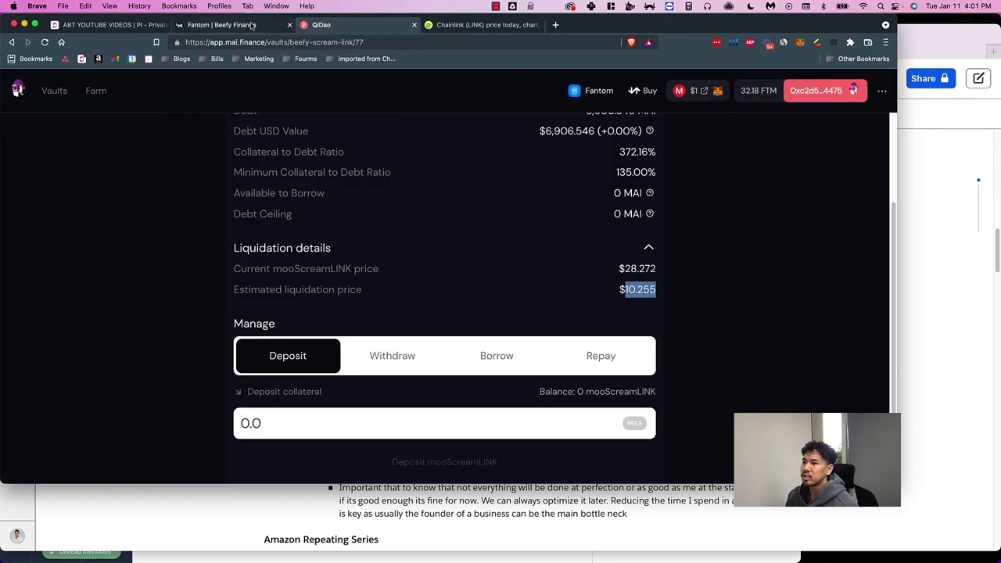
pyautogui.click(253, 25)
pyautogui.hotkey('ctrl', 'Tab')
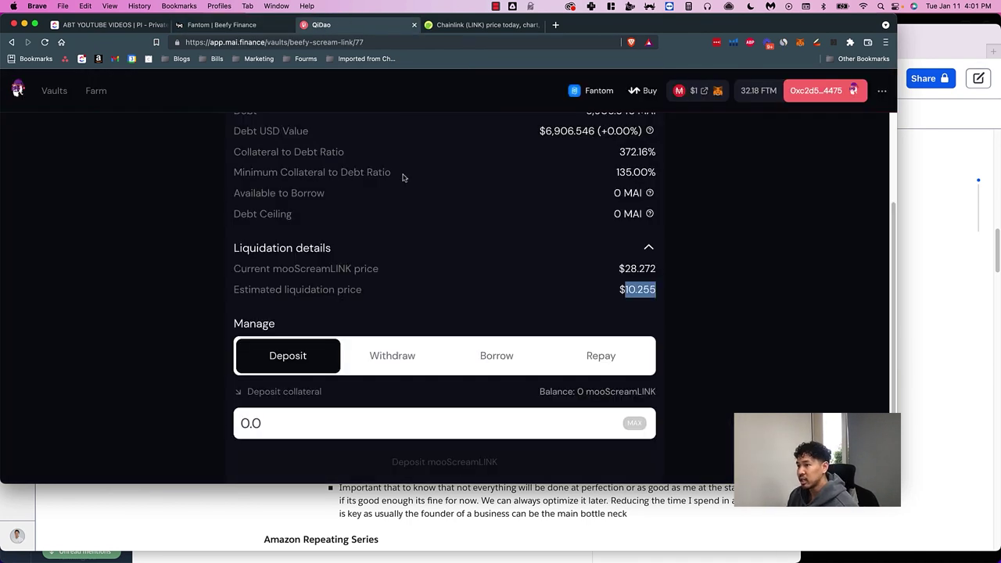
pyautogui.scroll(3, 249, 154)
pyautogui.click(241, 154)
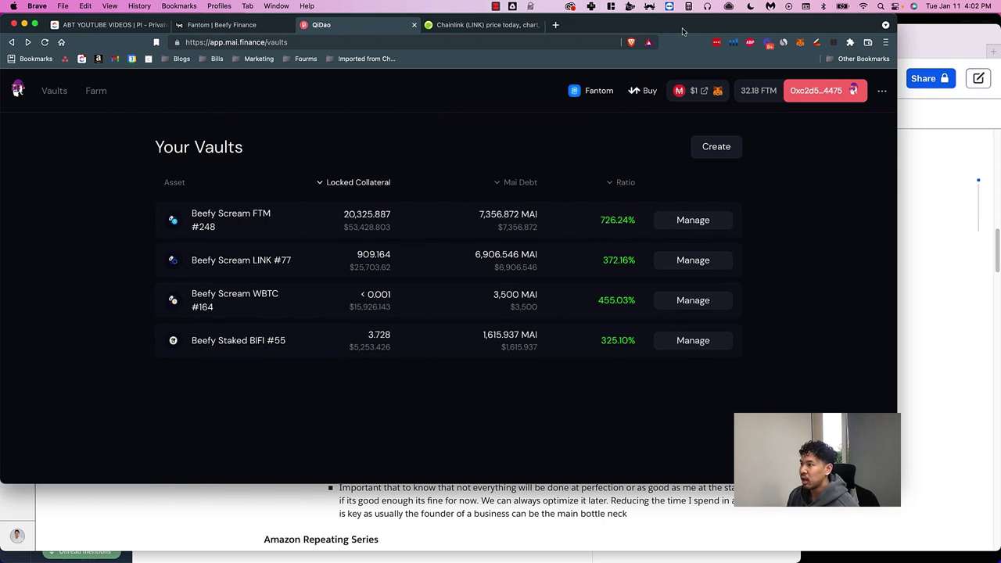
# Step: Clear the menu-bar calculator and enter the first two MAI debts, 7,356 + 6,906
pyautogui.click(688, 6)
pyautogui.click(743, 82)
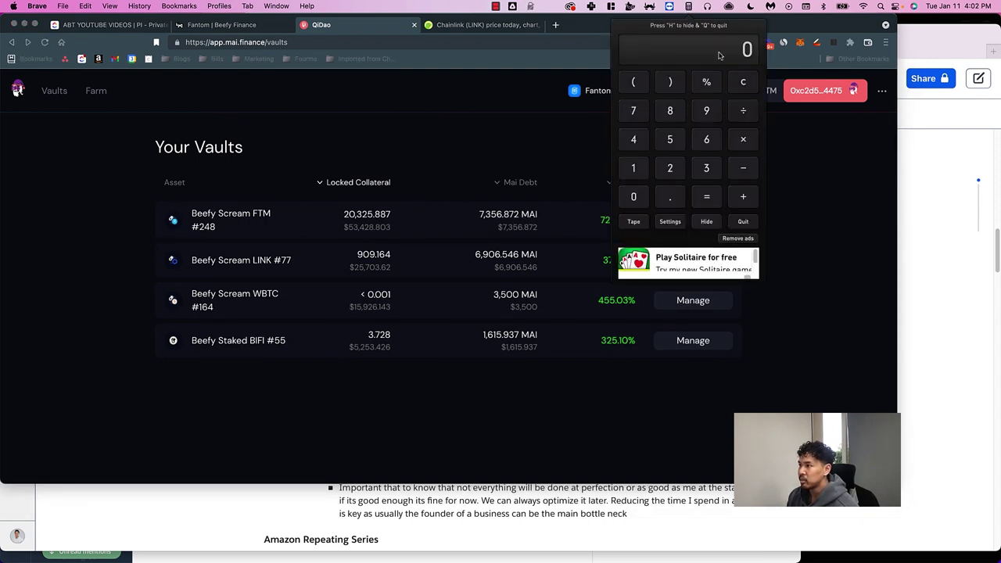
pyautogui.click(708, 47)
pyautogui.write('7')
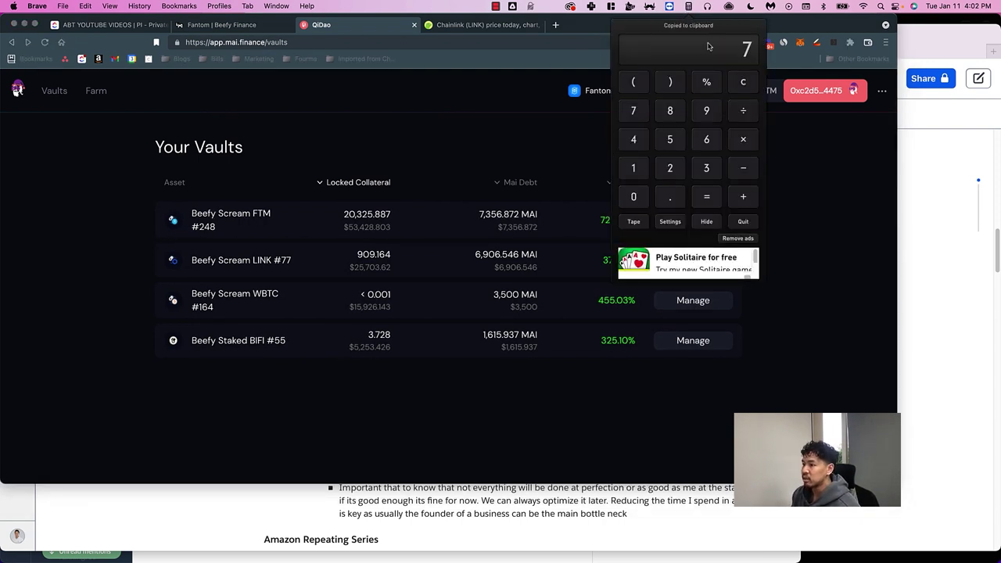
pyautogui.write(',356')
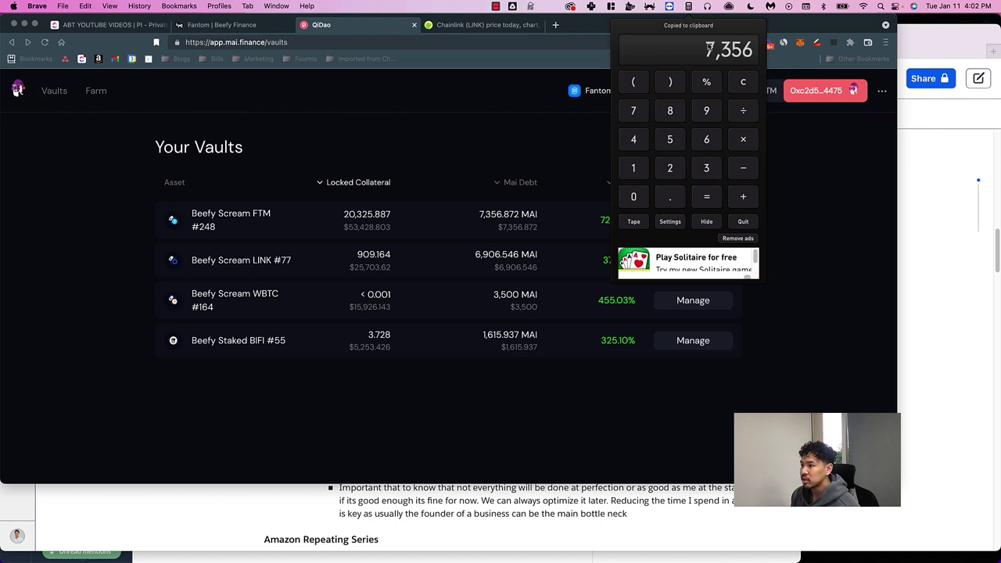
pyautogui.press('+')
pyautogui.write('6906+(-')
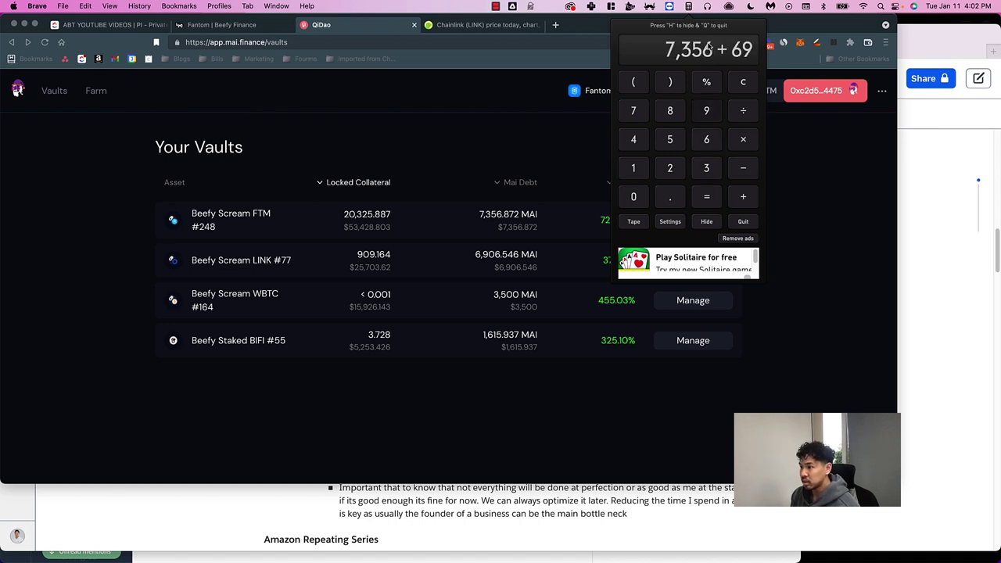
pyautogui.press('BackSpace')
pyautogui.press('BackSpace')
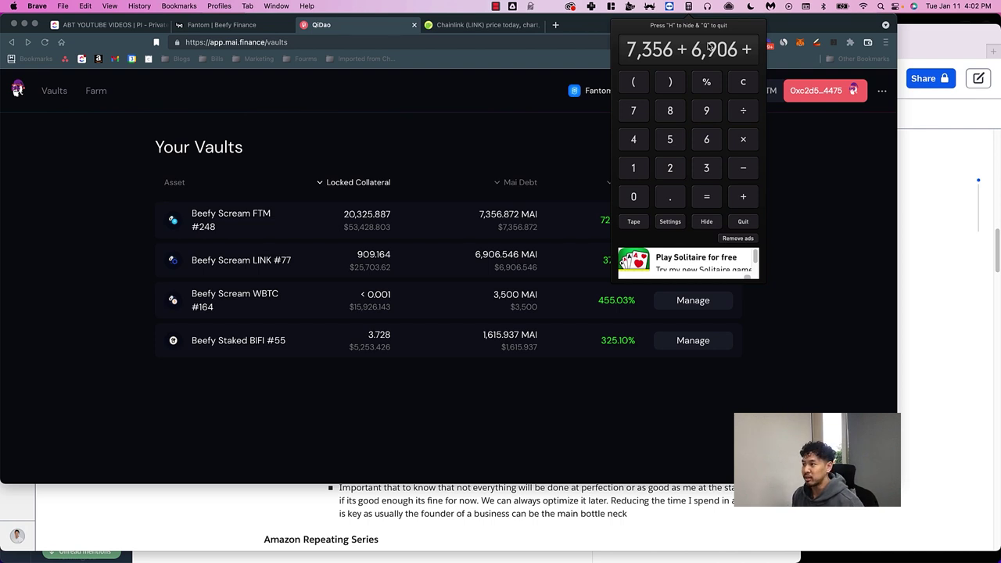
# Step: Add 3,500 and 1,615 for a 19,377 total, then multiply by 0.2 to get 3,875.4
pyautogui.write('3500')
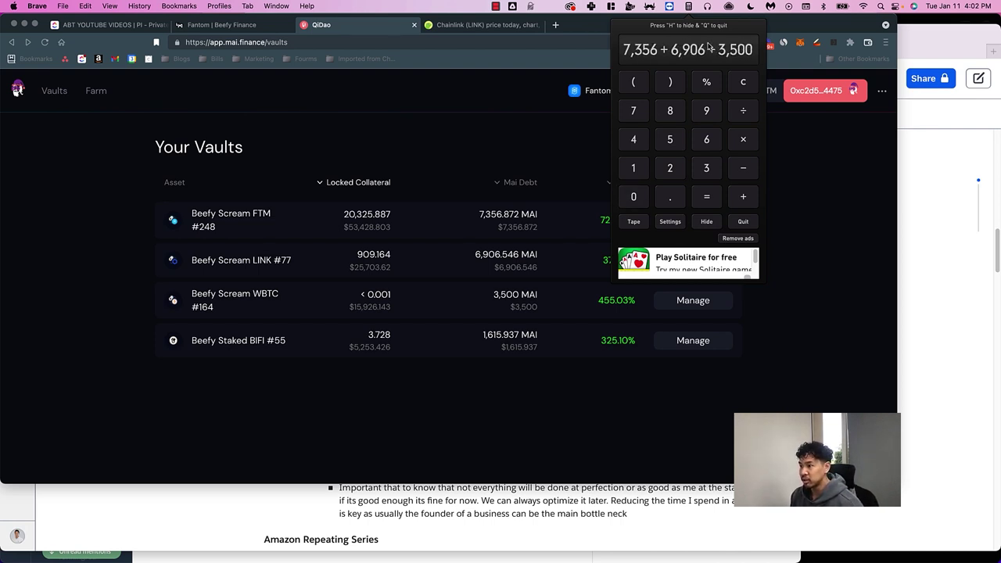
pyautogui.press('+')
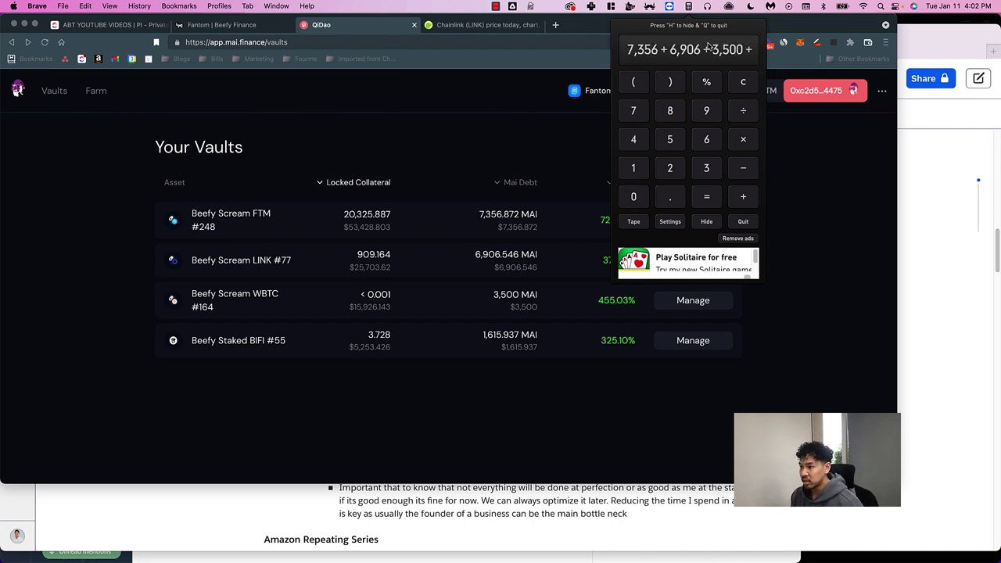
pyautogui.write('1615')
pyautogui.press('Return')
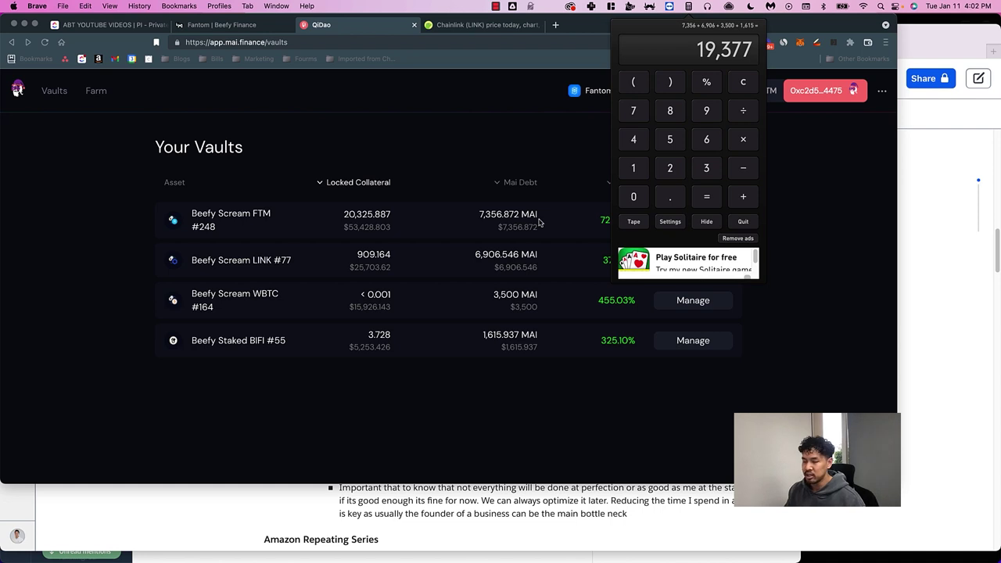
pyautogui.write('*0.2')
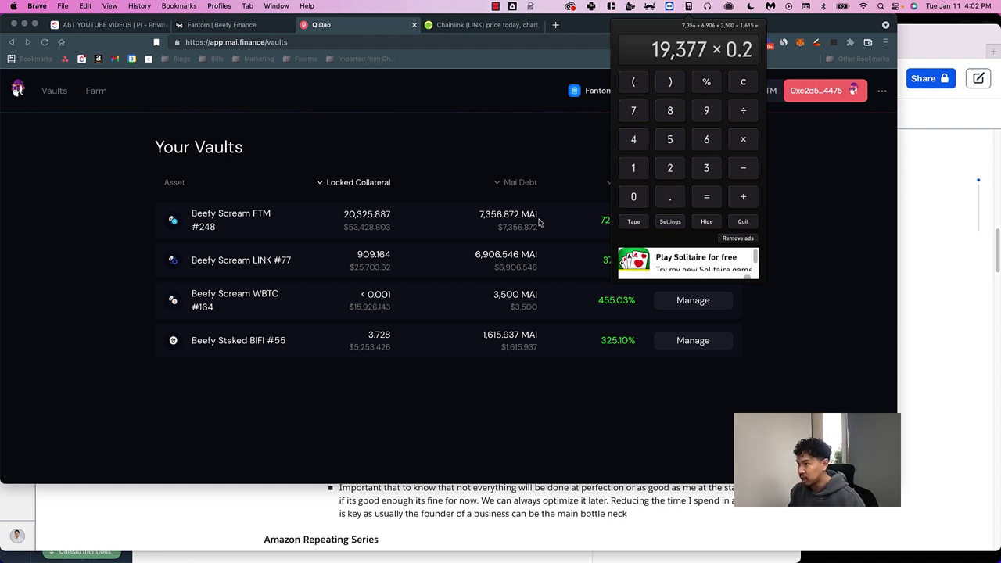
pyautogui.press('Return')
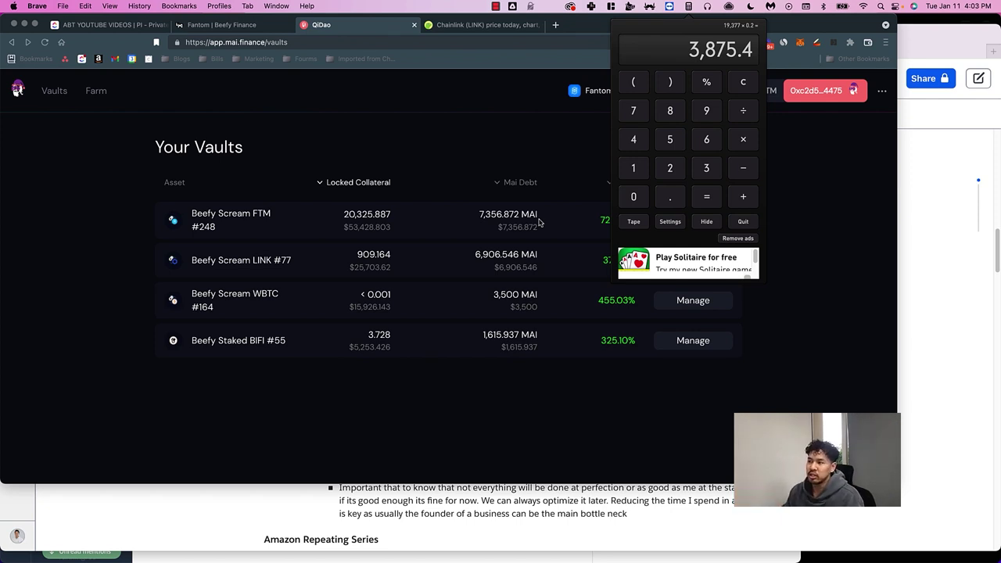
# Step: Close the calculator popover to reveal the full QiDao Your Vaults page
pyautogui.click(691, 9)
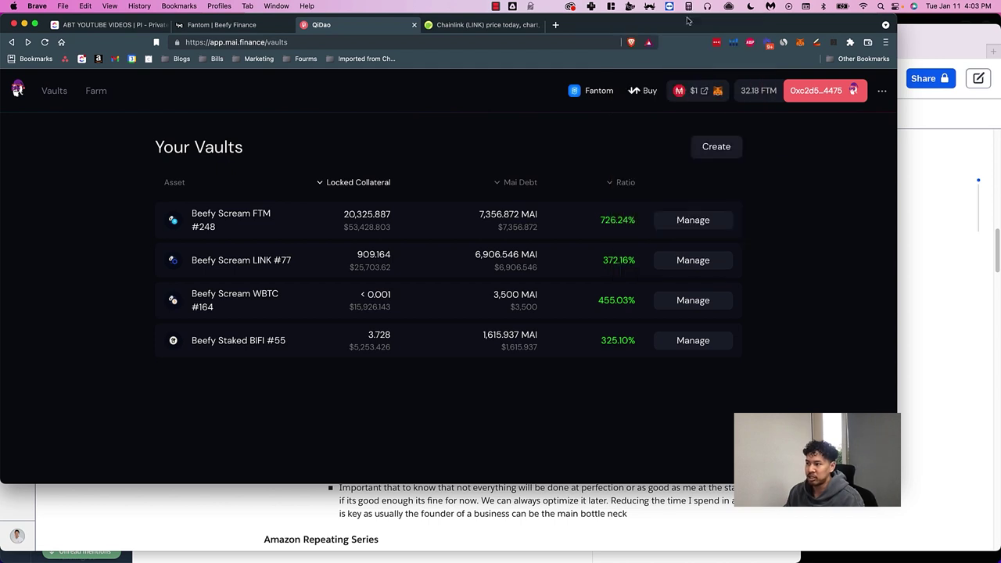